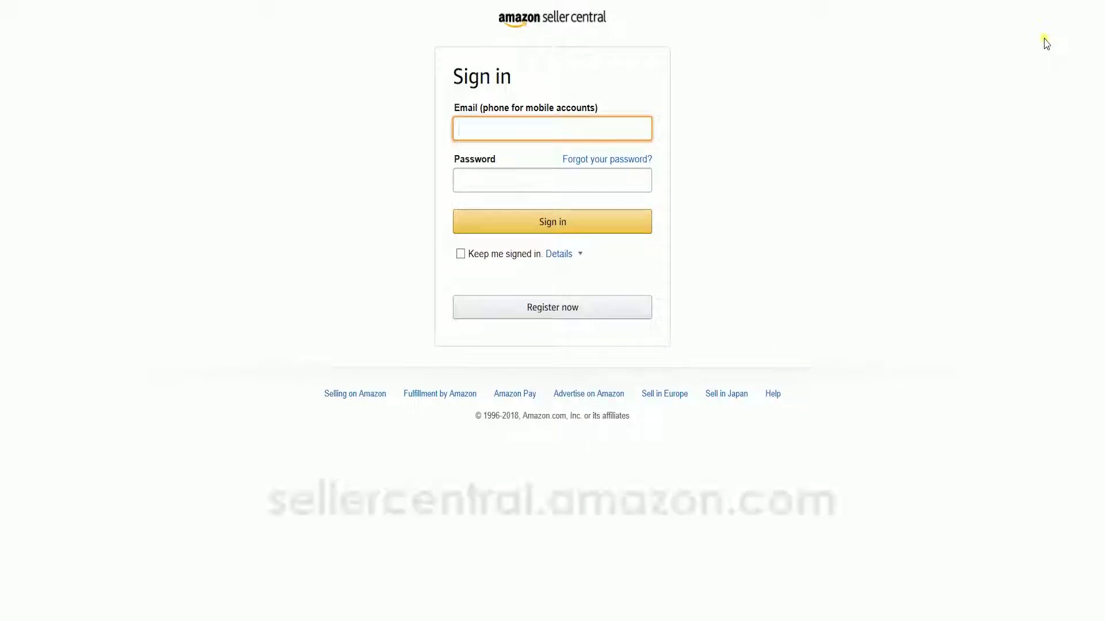
- Sign in to Seller Central and go to Add Products via Upload under Inventory
left_click(570, 230)
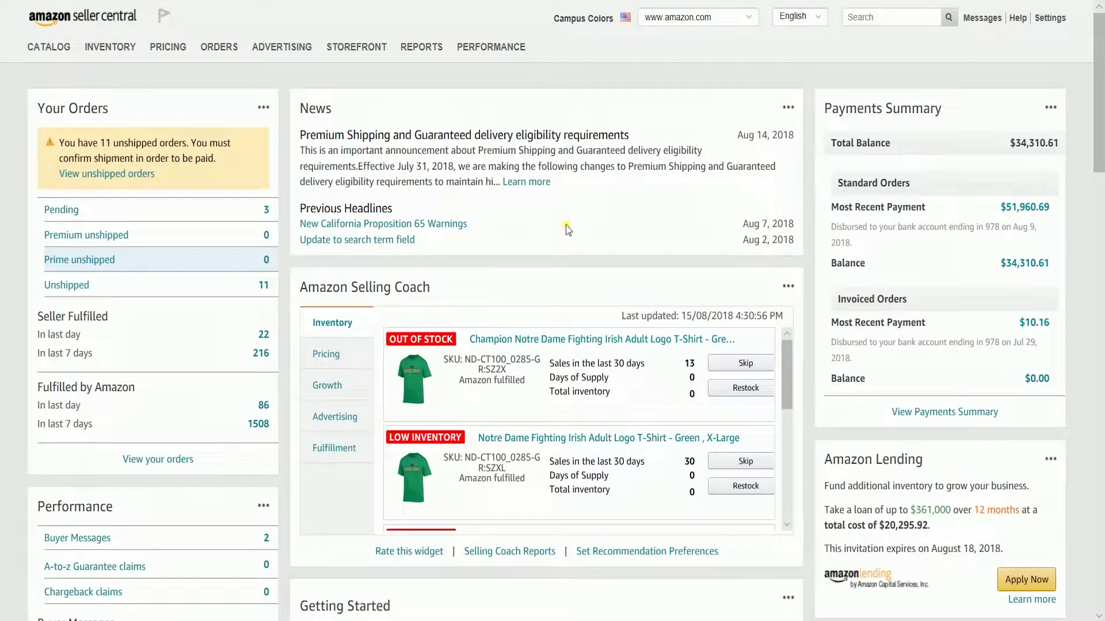
mouse_move(121, 51)
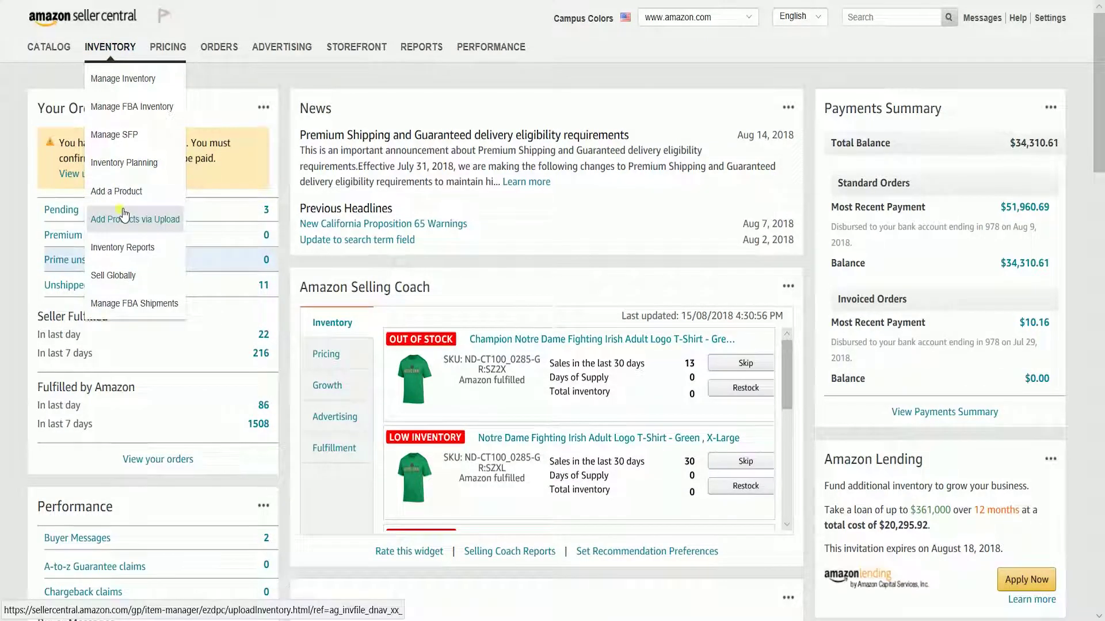
left_click(122, 214)
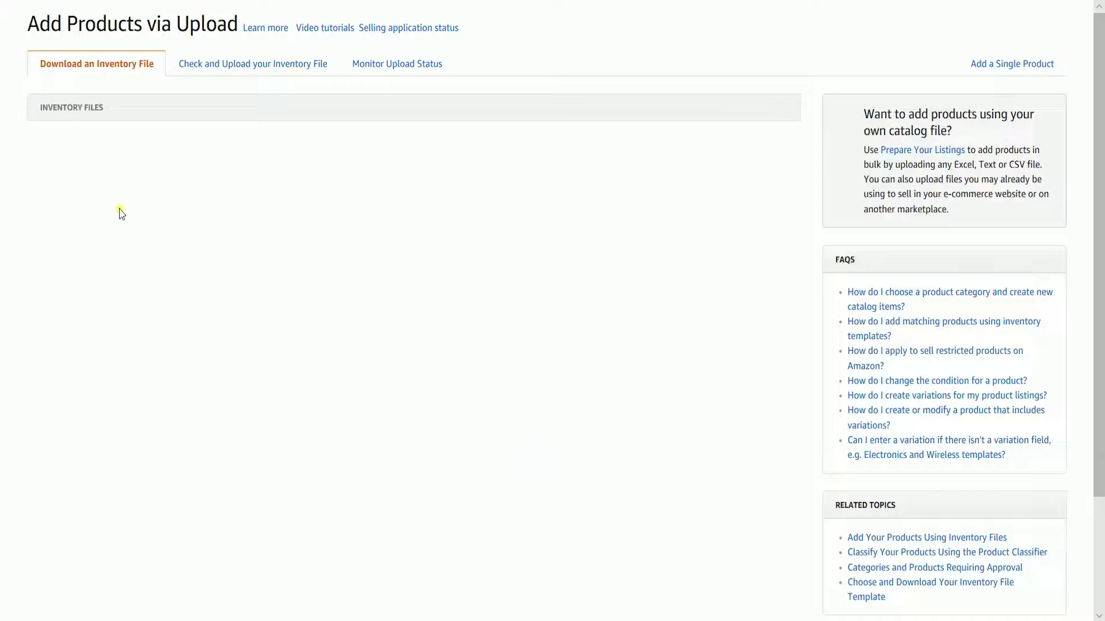
- Expand the Inventory Files table to show the available inventory file types
scroll(122, 214, "down", 6)
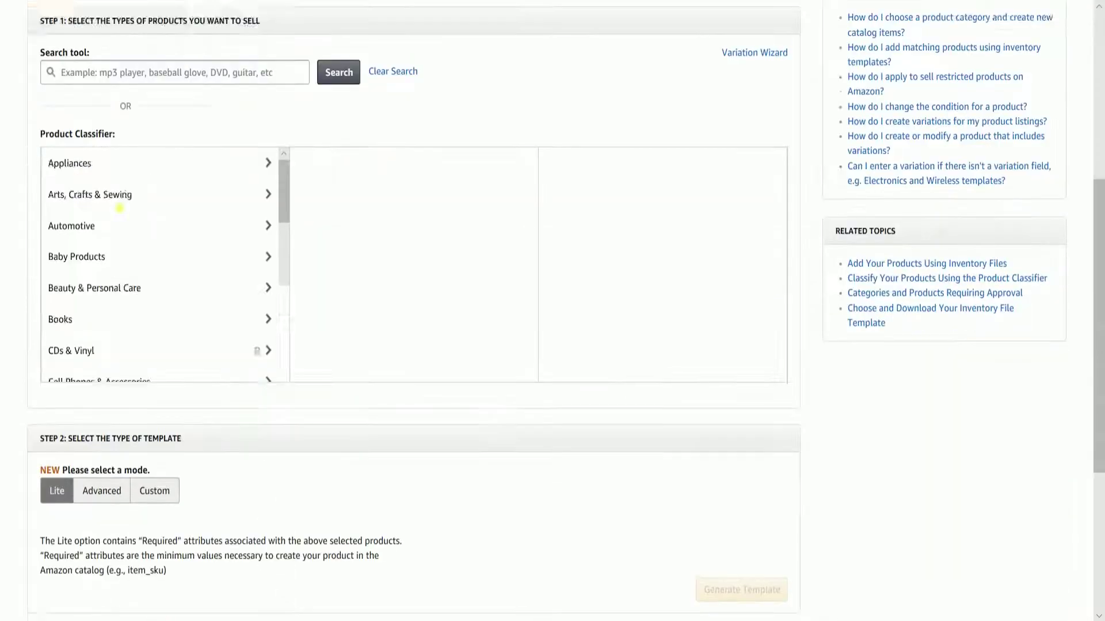
scroll(150, 259, "down", 3)
scroll(309, 499, "down", 4)
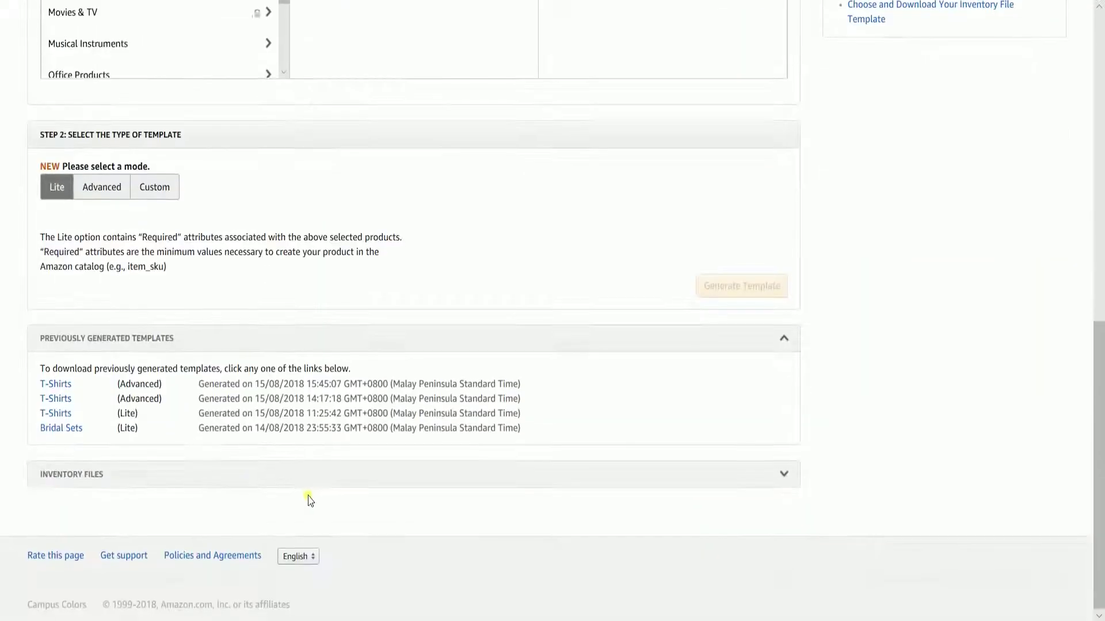
left_click(225, 482)
scroll(332, 454, "down", 8)
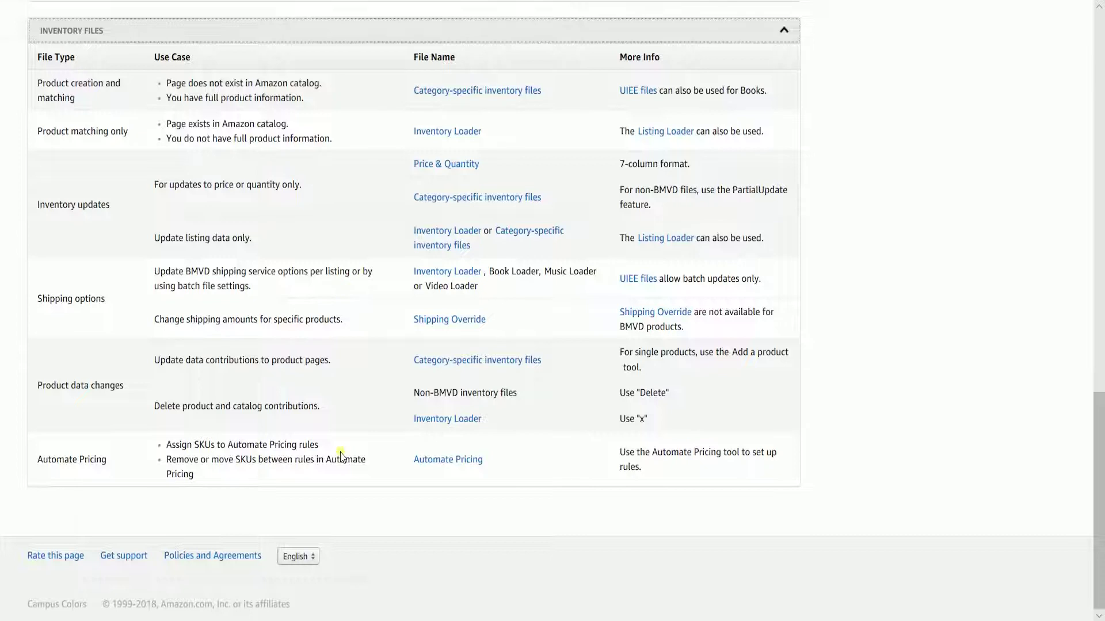
- From the full-screen category-specific inventory files help, download the Clothing & Accessories Browse Tree Guide
left_click(452, 95)
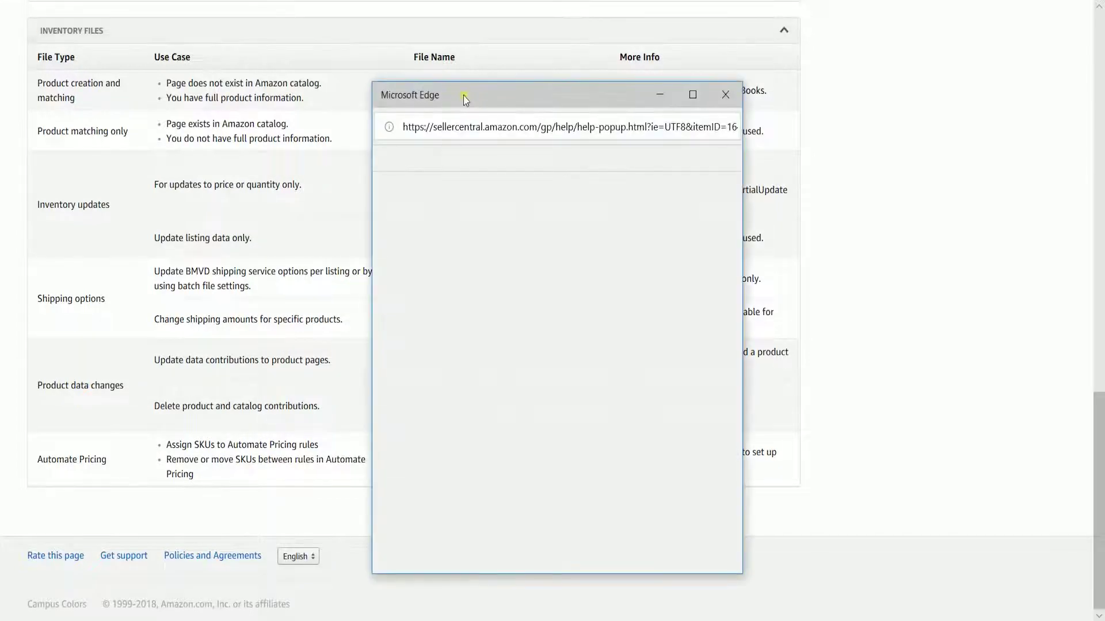
left_click(693, 95)
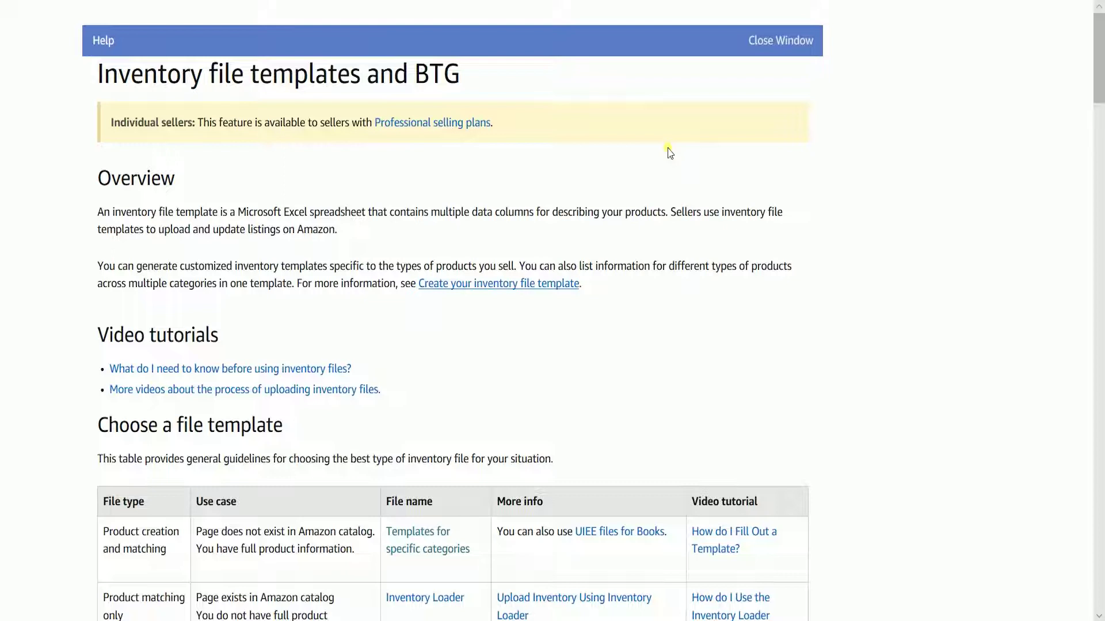
scroll(669, 152, "down", 10)
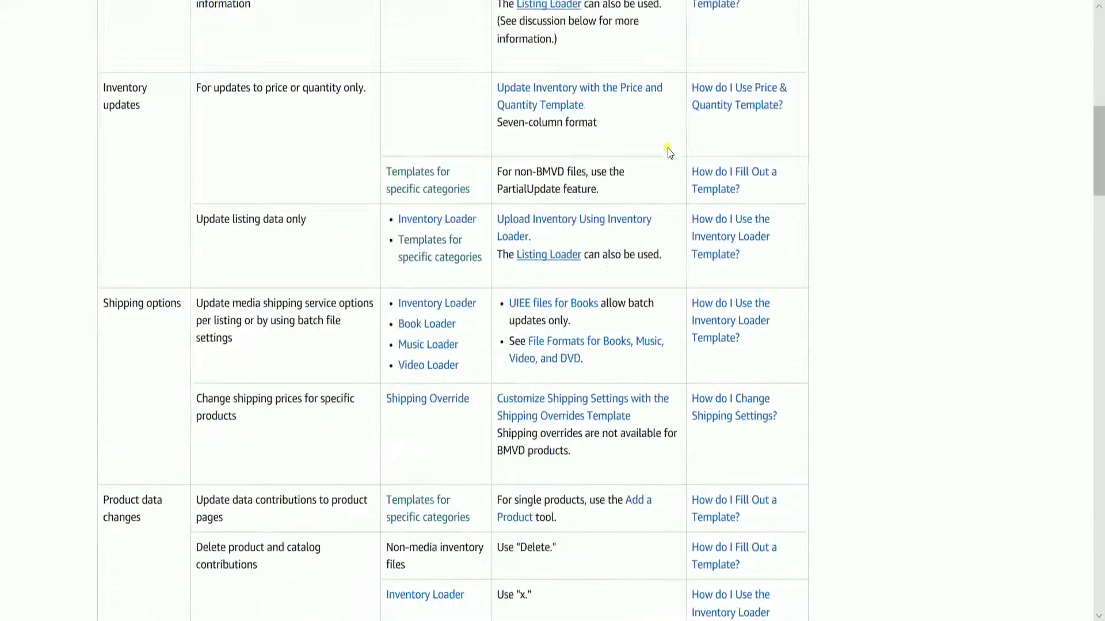
scroll(669, 152, "down", 15)
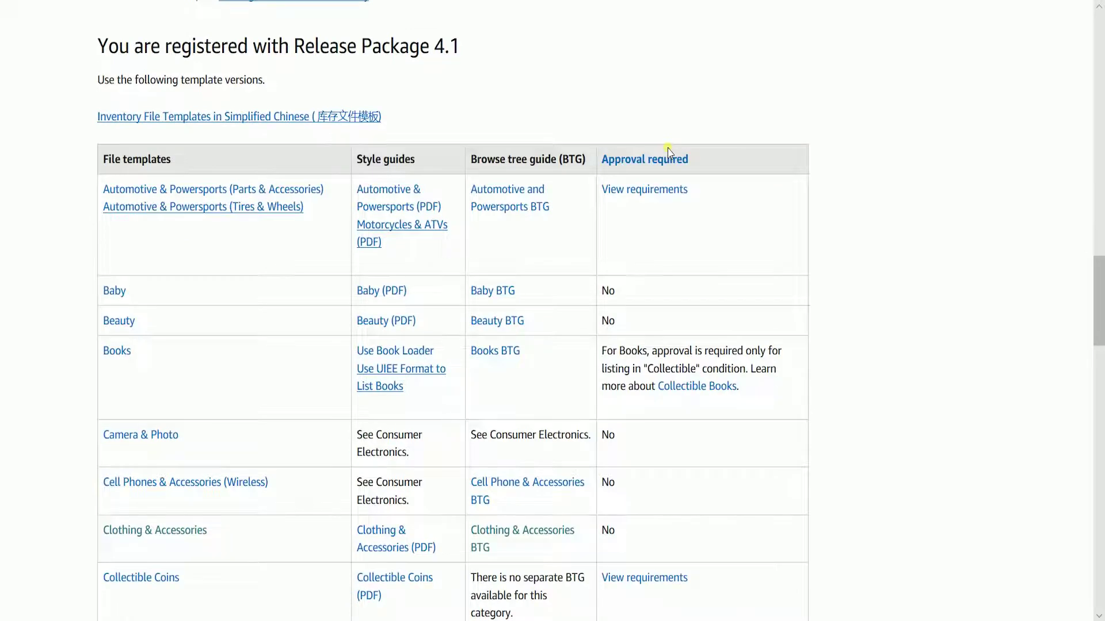
scroll(669, 153, "down", 2)
scroll(667, 152, "down", 2)
scroll(668, 153, "up", 2)
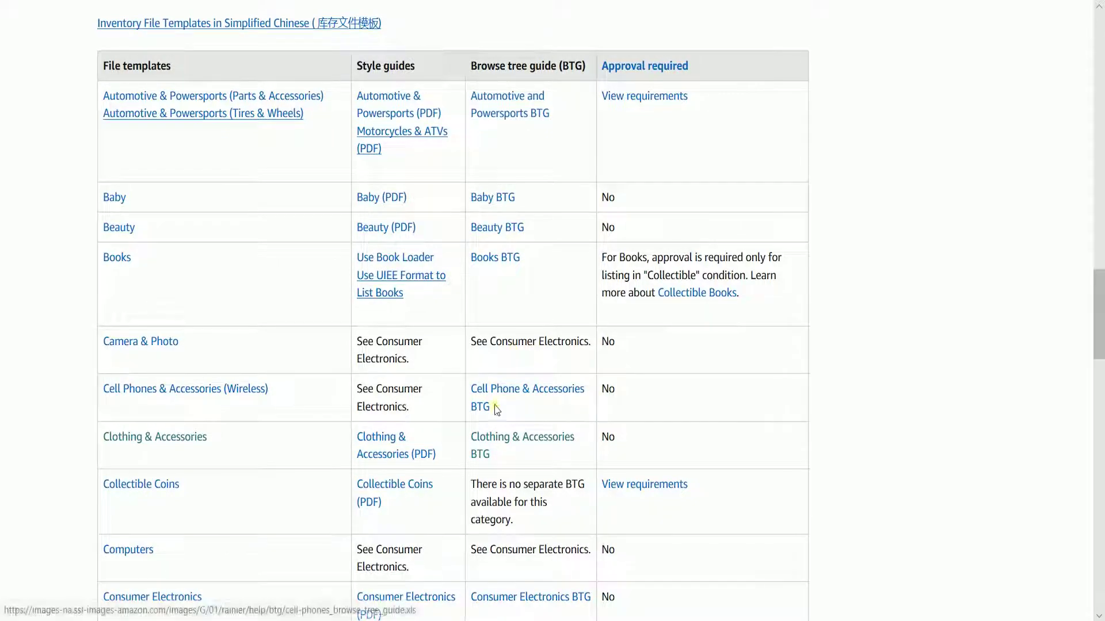
scroll(508, 478, "down", 5)
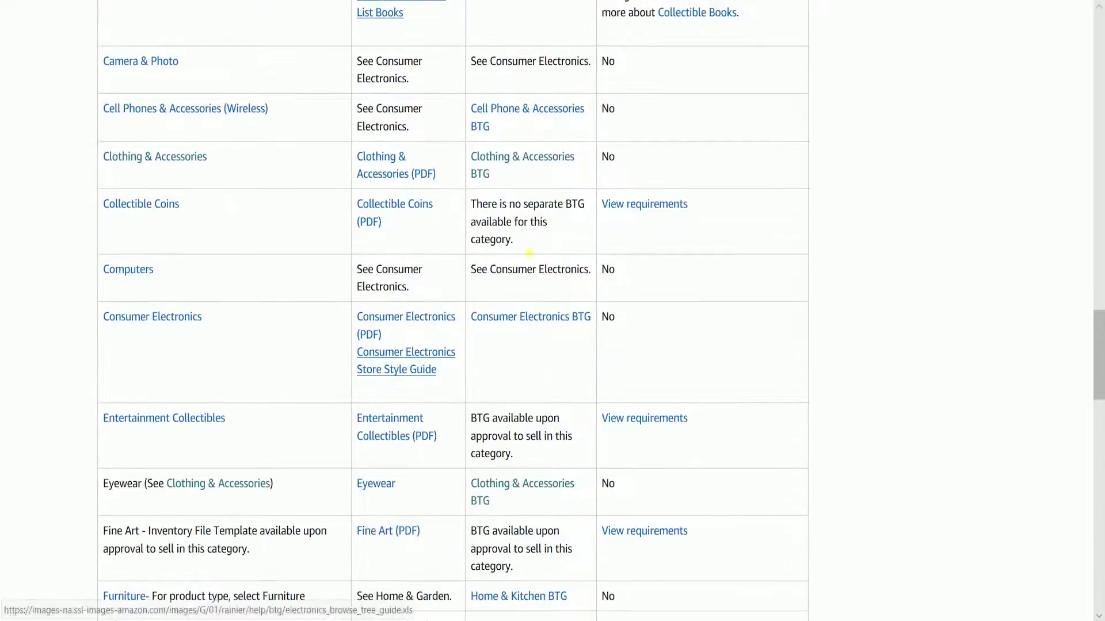
left_click(508, 162)
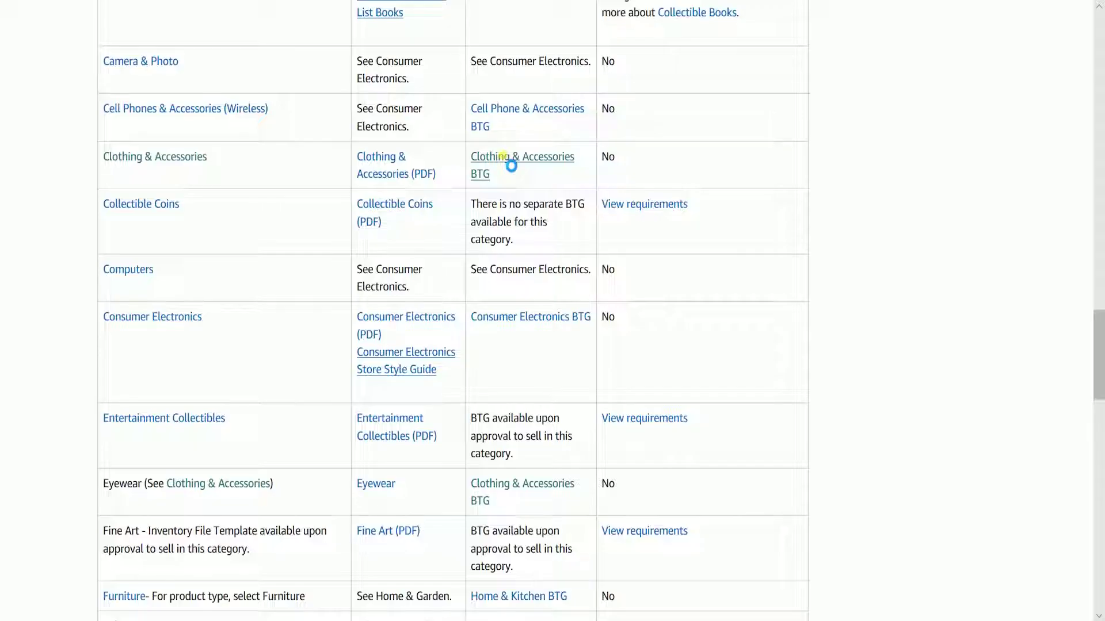
- Review guide node paths such as Gloves & Mittens, Rain Wear, Nightgowns, Sleepwear & Robes and Denim vests
key("alt+Tab")
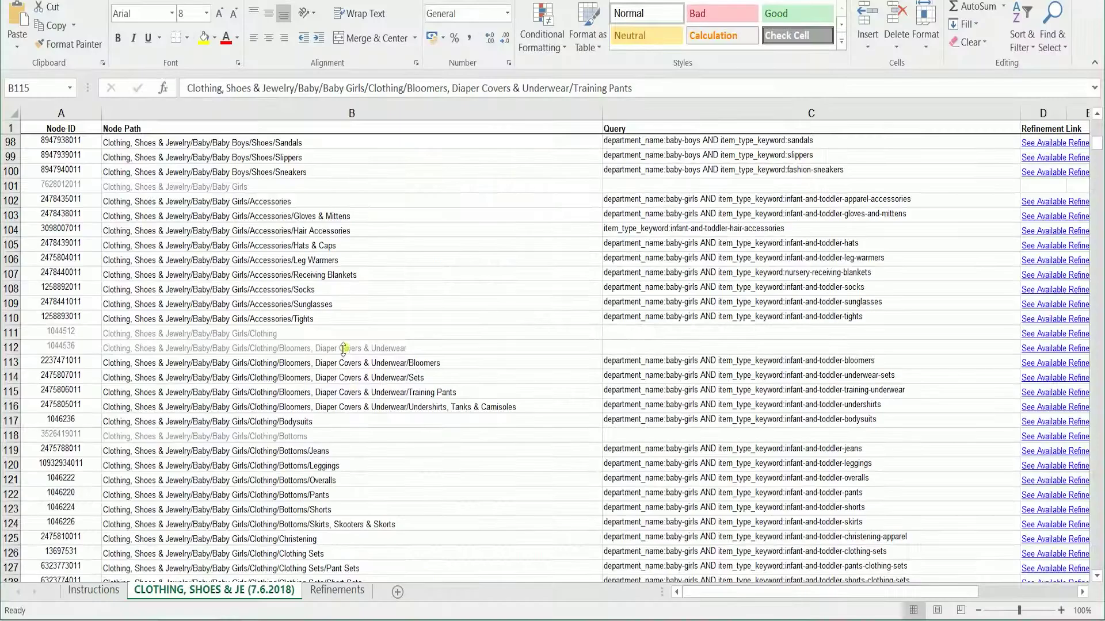
left_click(370, 216)
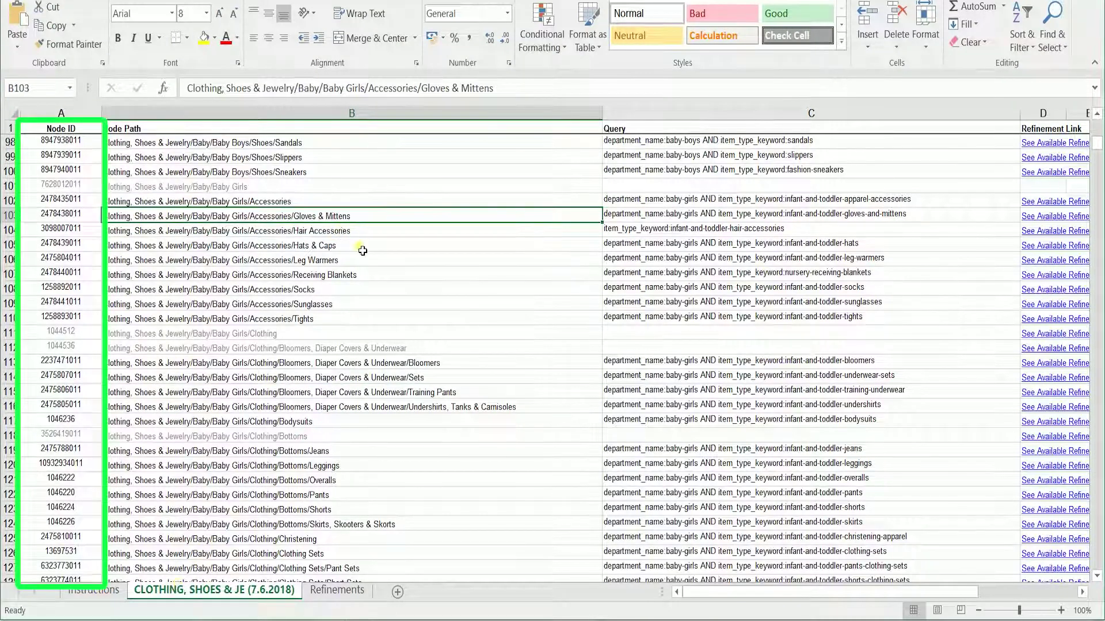
scroll(362, 250, "up", 2)
scroll(363, 250, "up", 15)
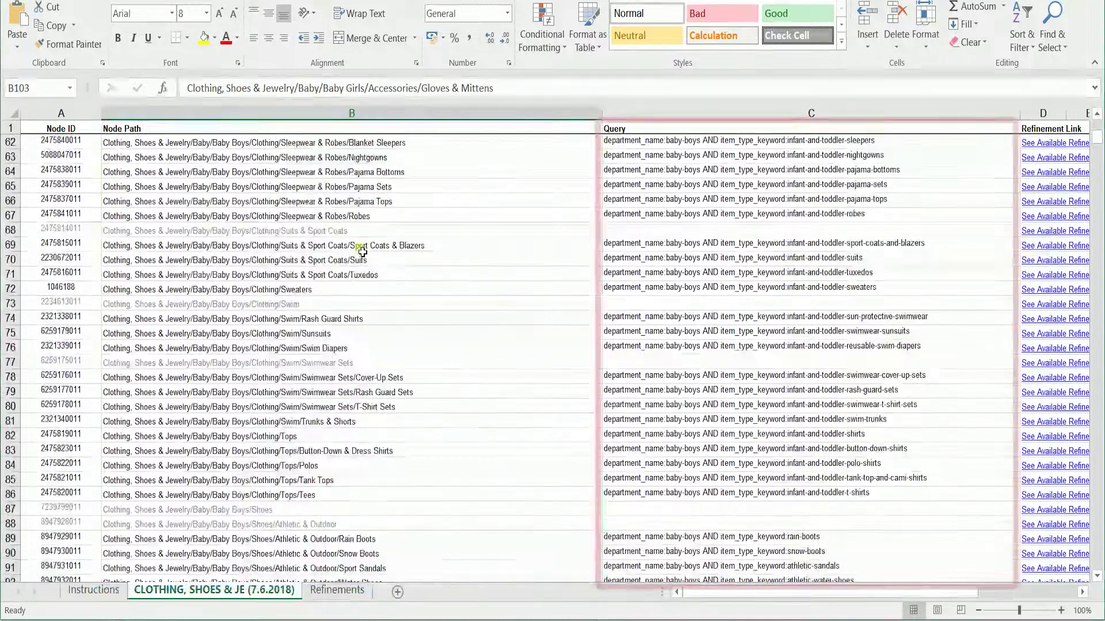
left_click(340, 157)
left_click(402, 422)
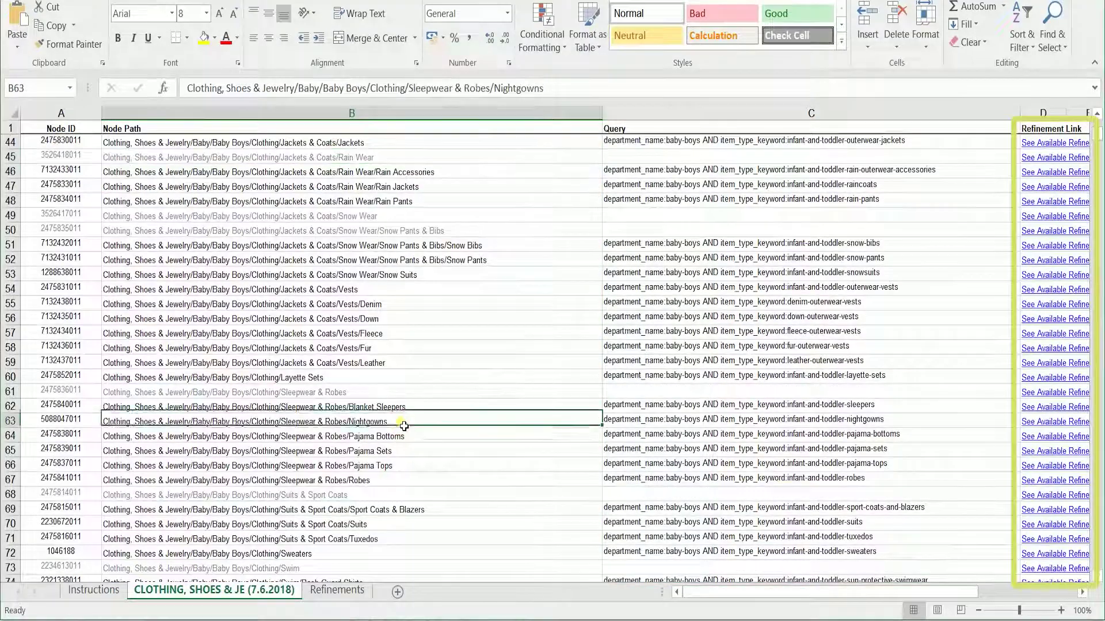
left_click(391, 391)
left_click(388, 304)
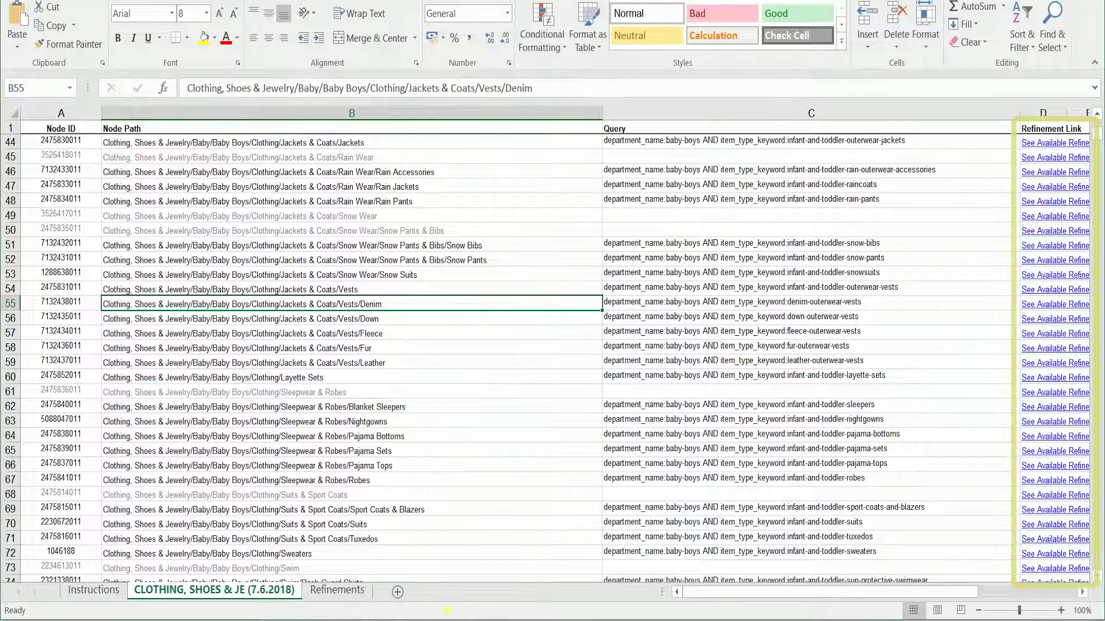
- Check the empty Item Type Keyword cells G4–G6 for shirt, shoes and sneakers, then return to the guide
left_click(560, 555)
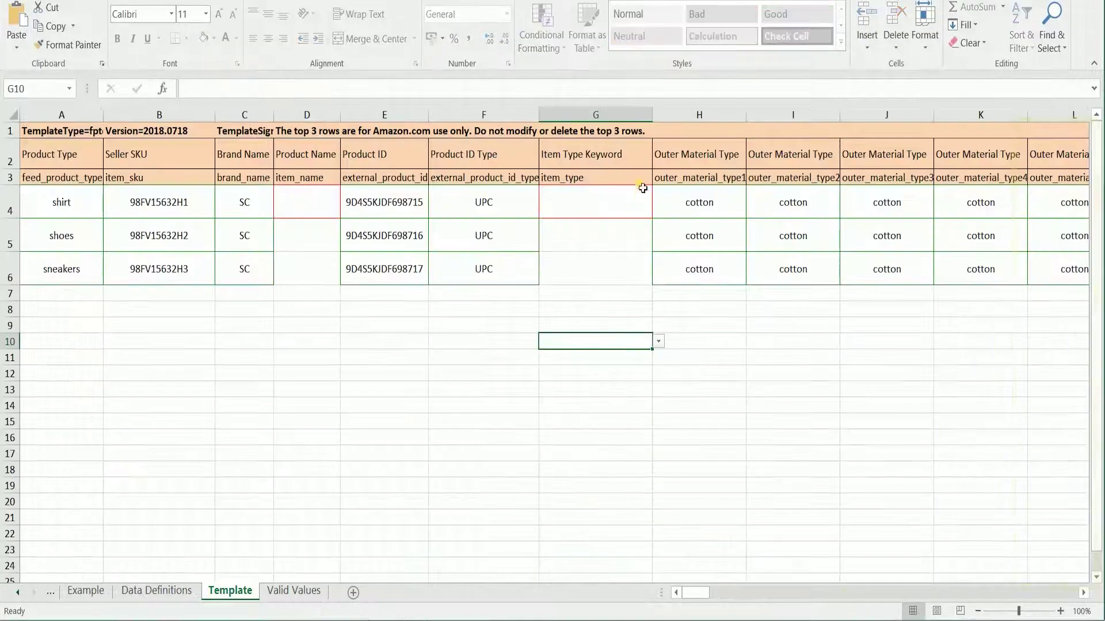
left_click_drag(621, 195, 612, 280)
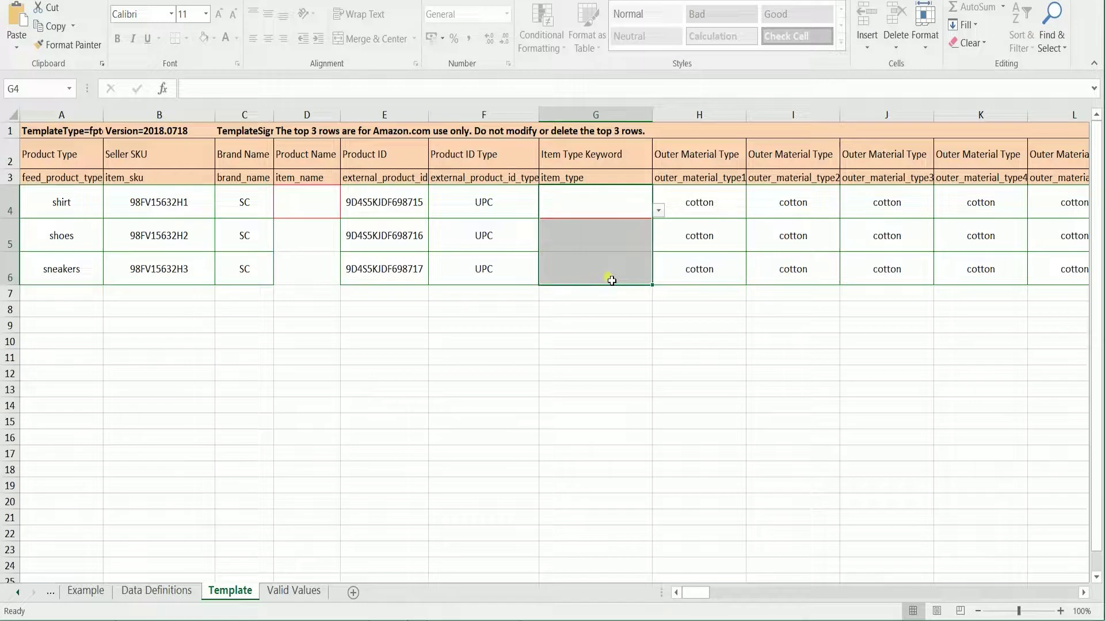
left_click(607, 311)
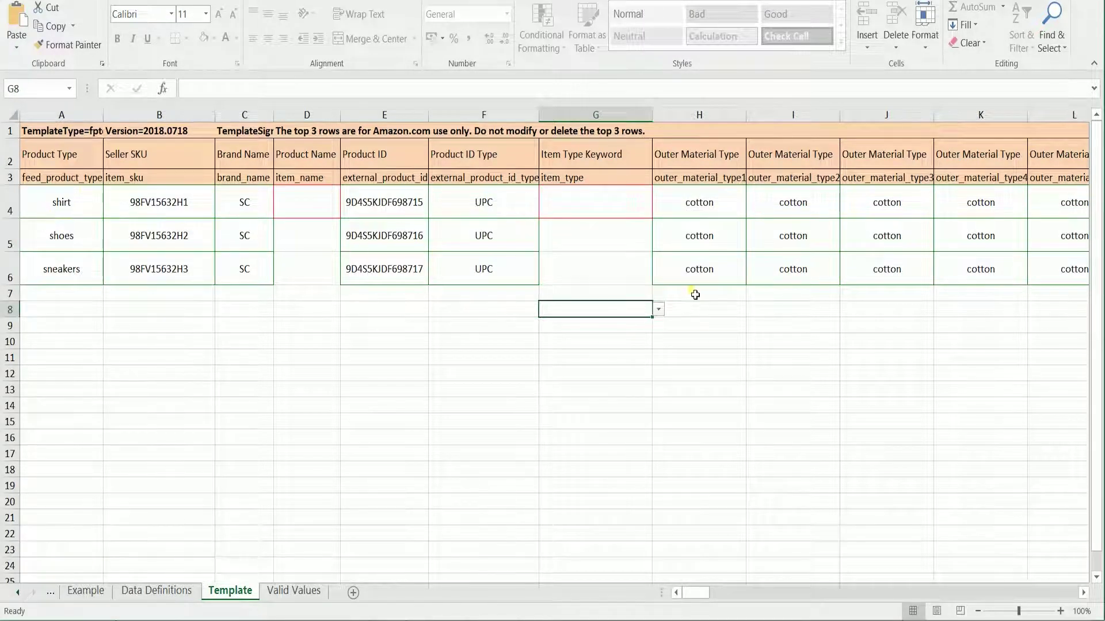
left_click(583, 283)
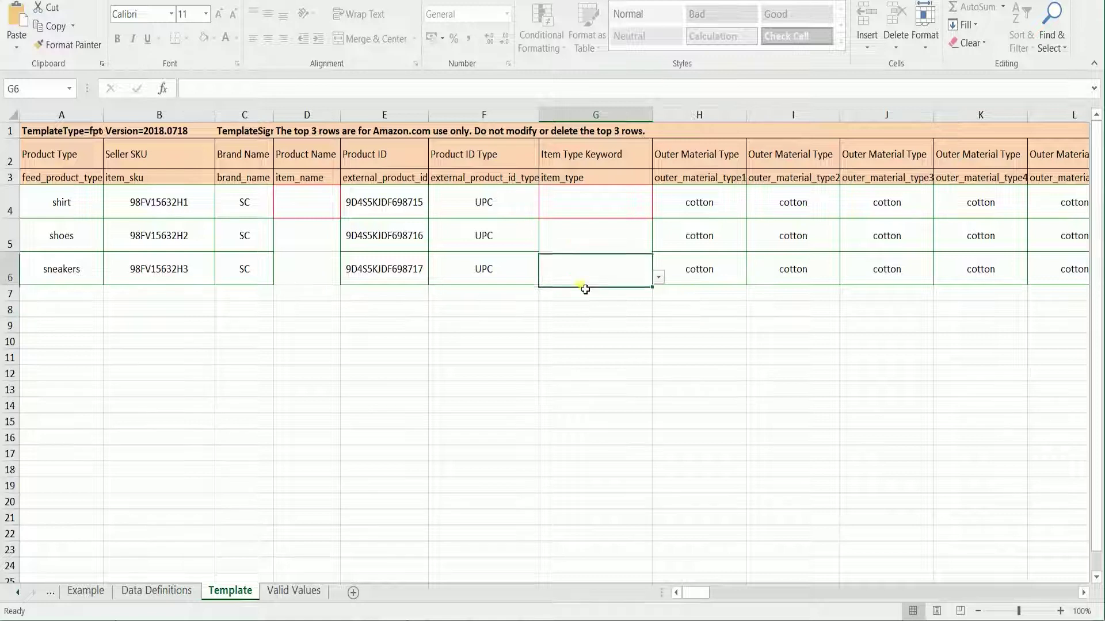
left_click(581, 345)
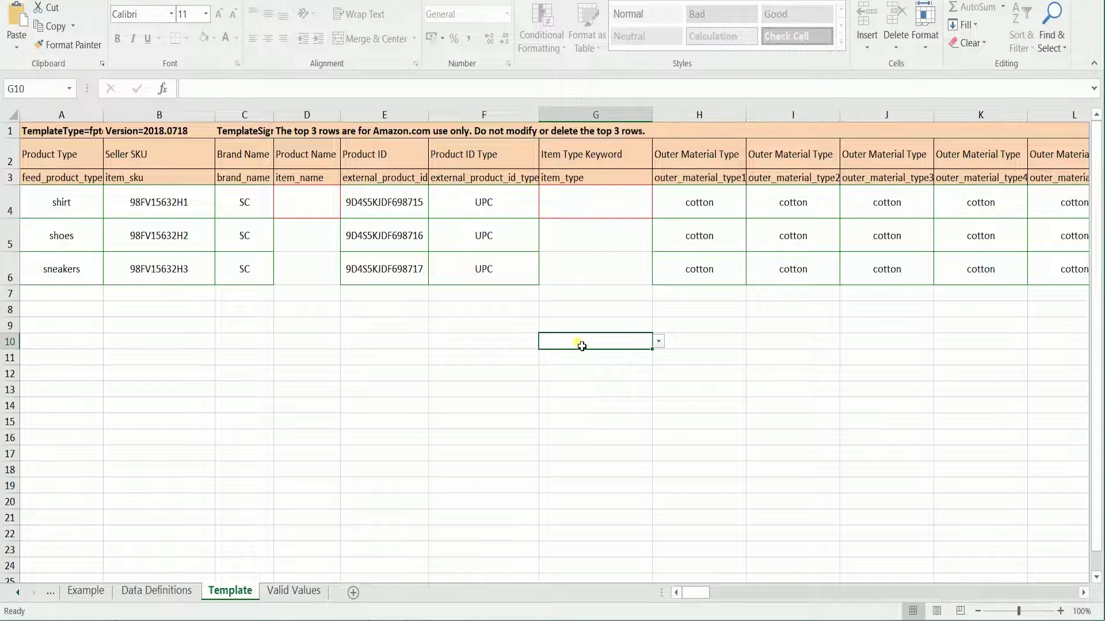
key("alt+Tab")
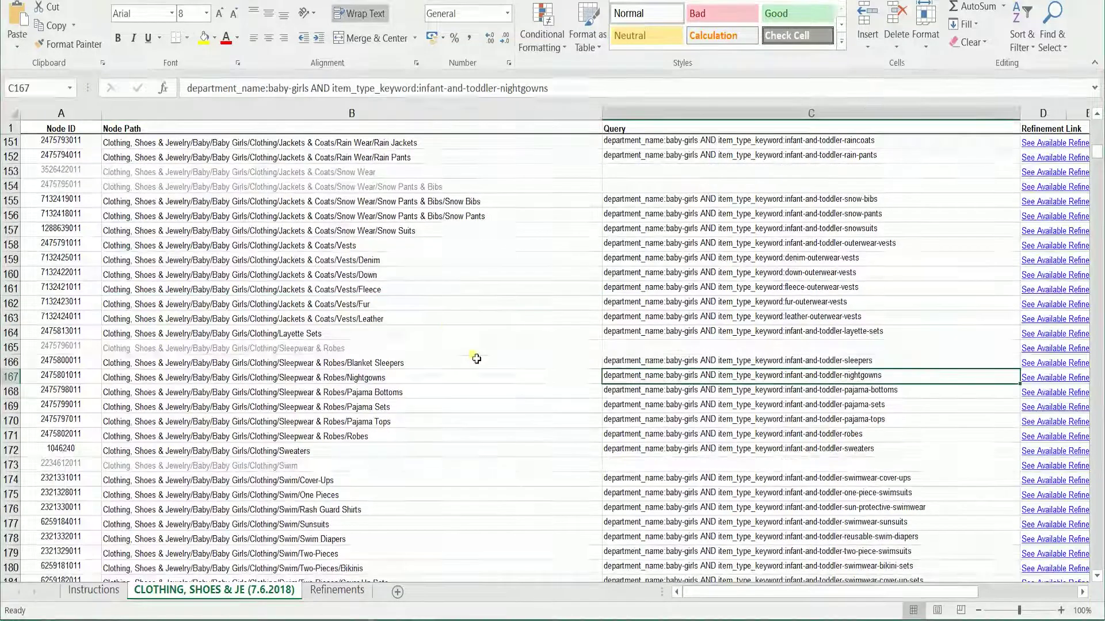
- Search the guide for 'movie' to reach the Movie & TV Fan node paths and their queries
left_click(429, 321)
key("ctrl+f")
type("movie")
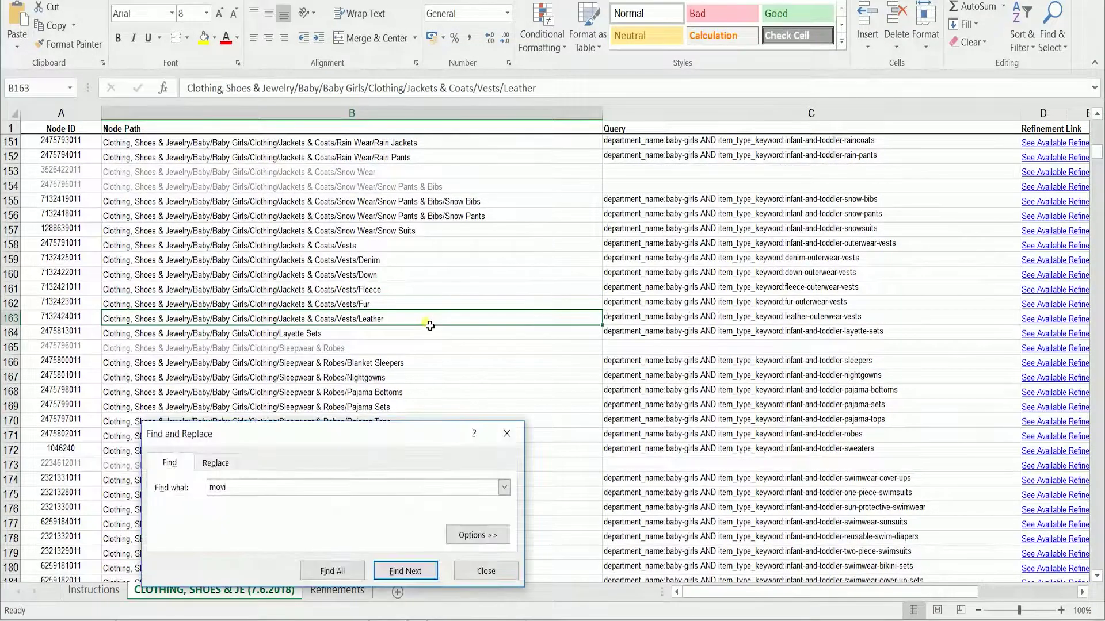
key("Return")
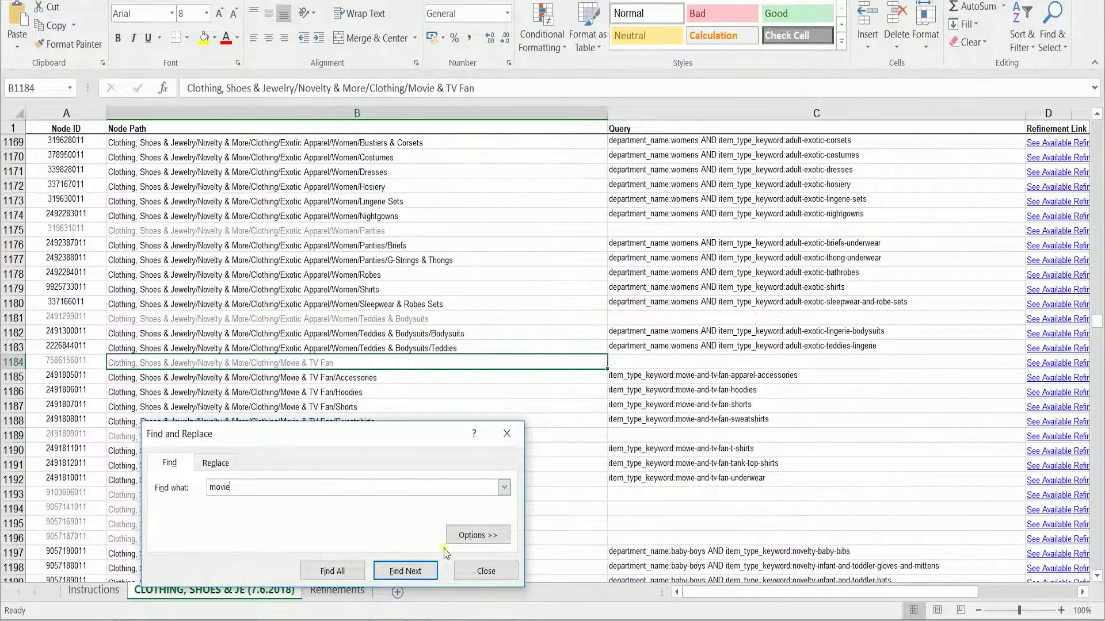
left_click(473, 571)
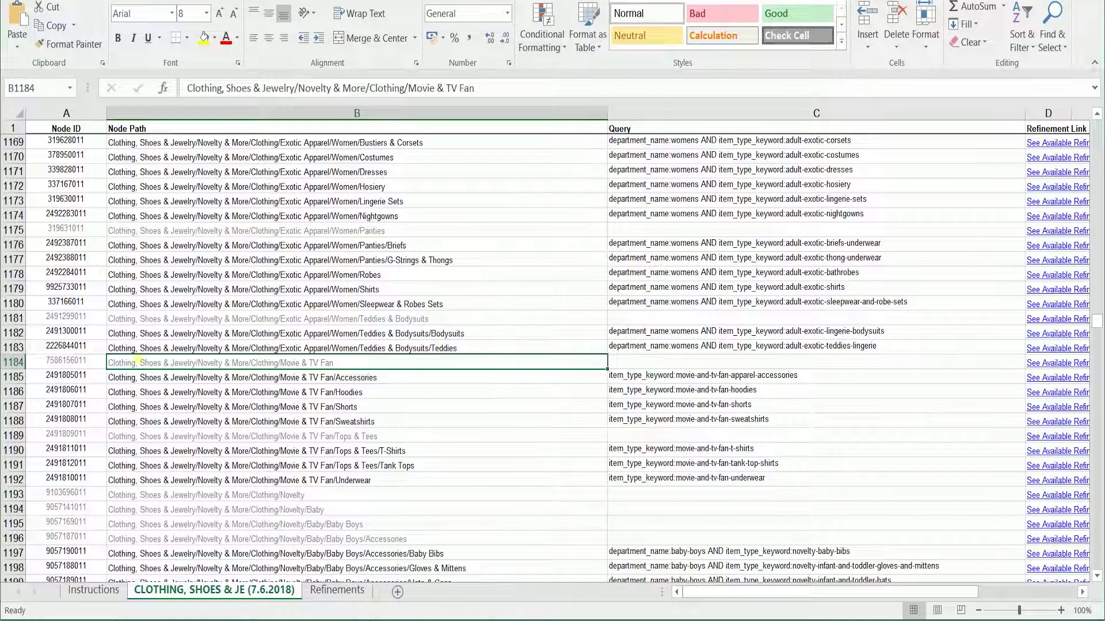
left_click(478, 382)
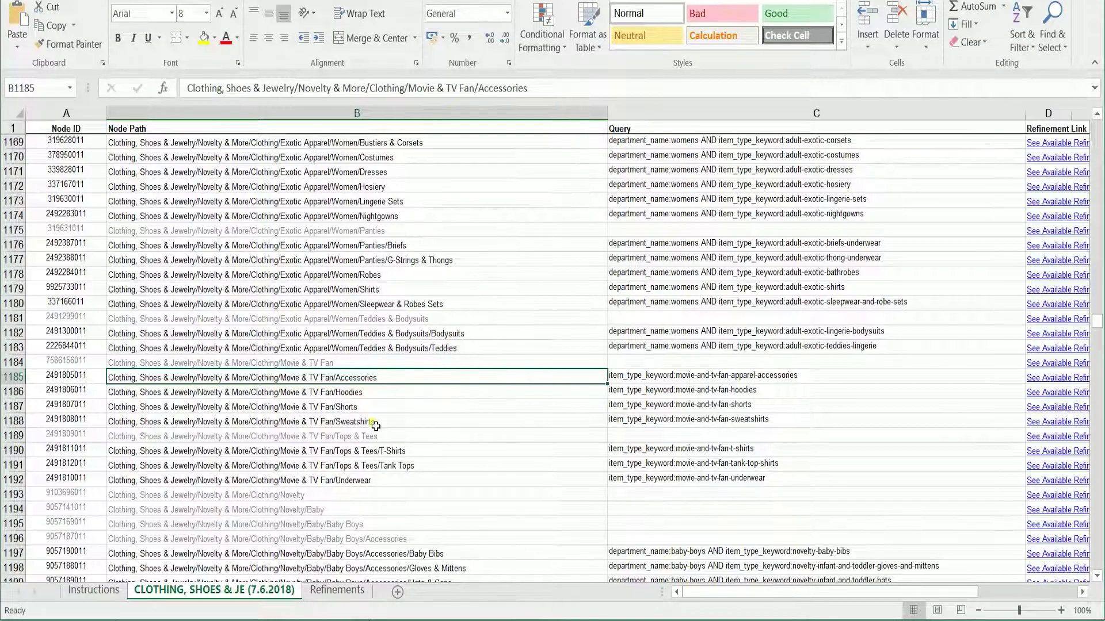
- Copy movie-and-tv-fan-t-shirts from the T-Shirts query in C1190 into the shirt's keyword cell G4
left_click(403, 453)
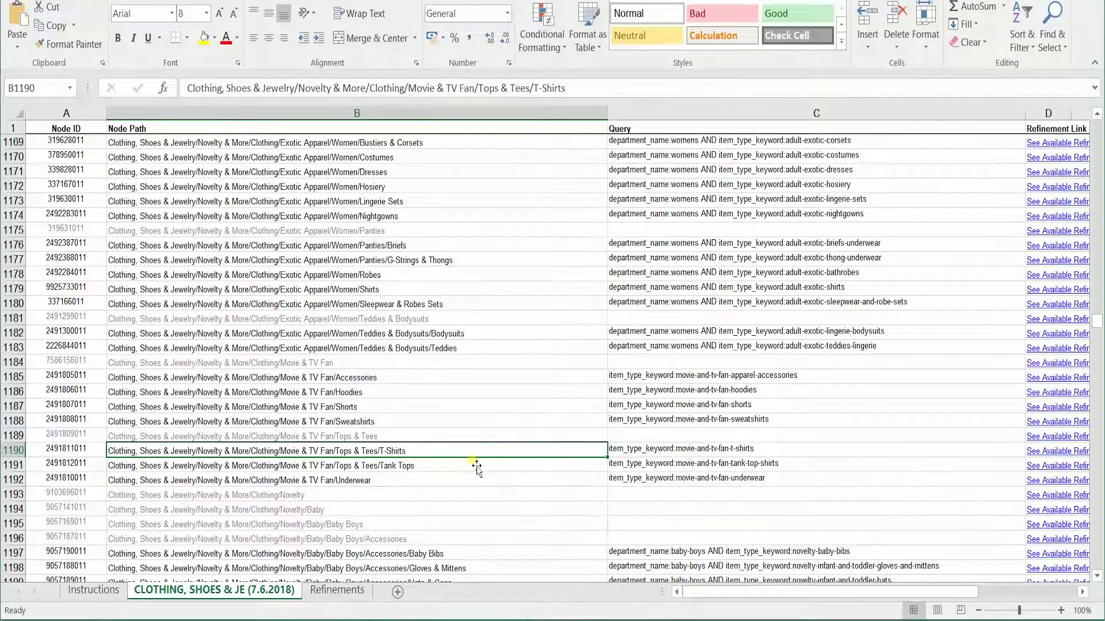
left_click(752, 454)
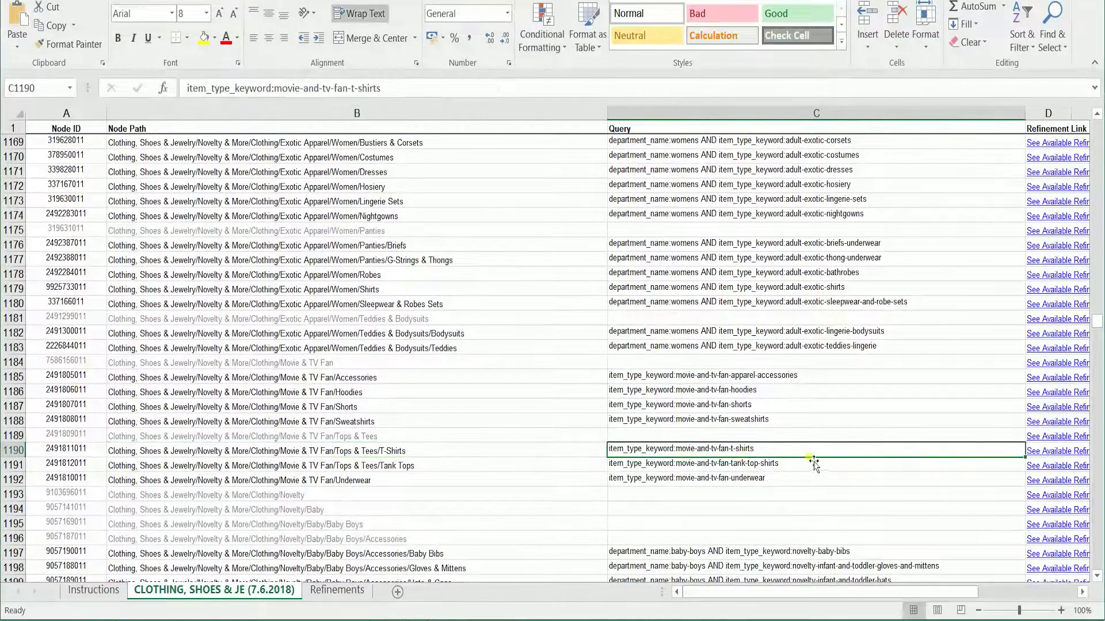
double_click(771, 450)
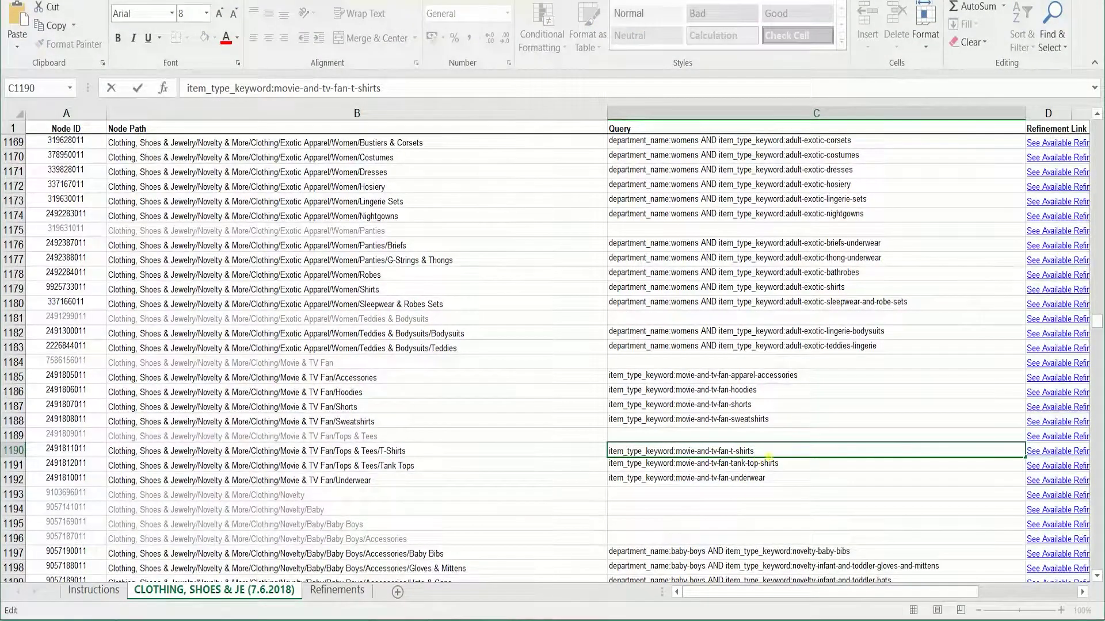
left_click_drag(768, 457, 680, 458)
key("ctrl+c")
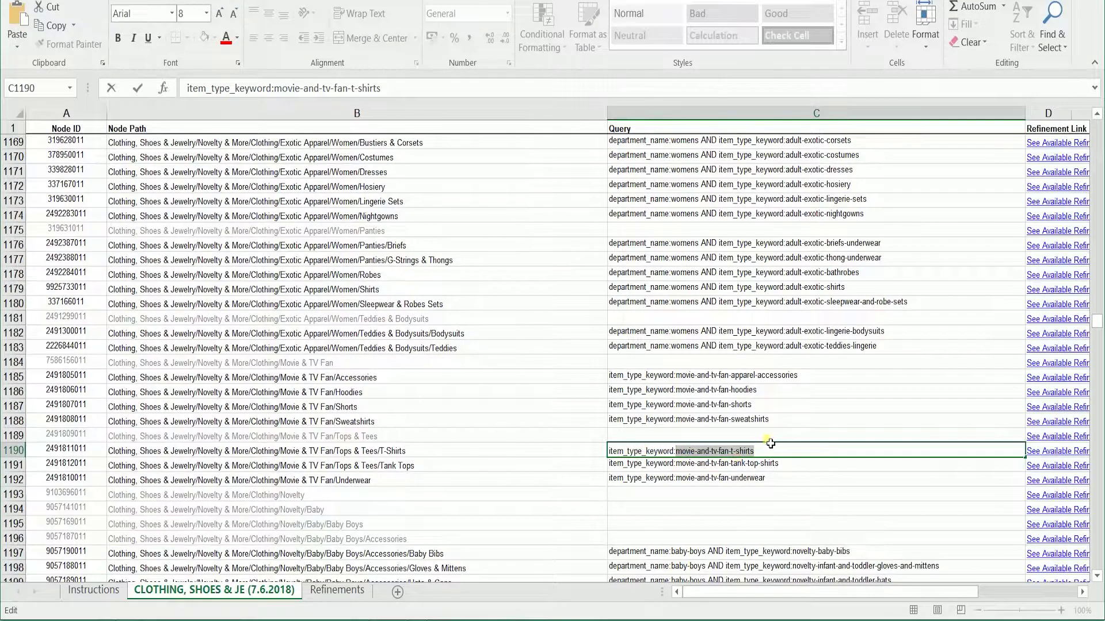
key("Escape")
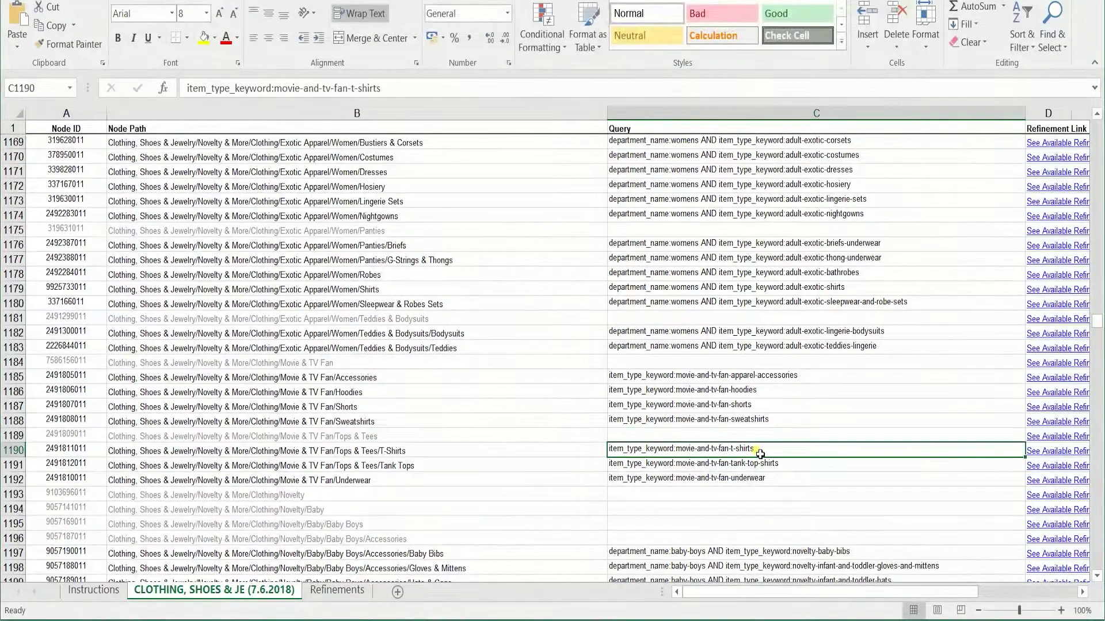
key("alt+Tab")
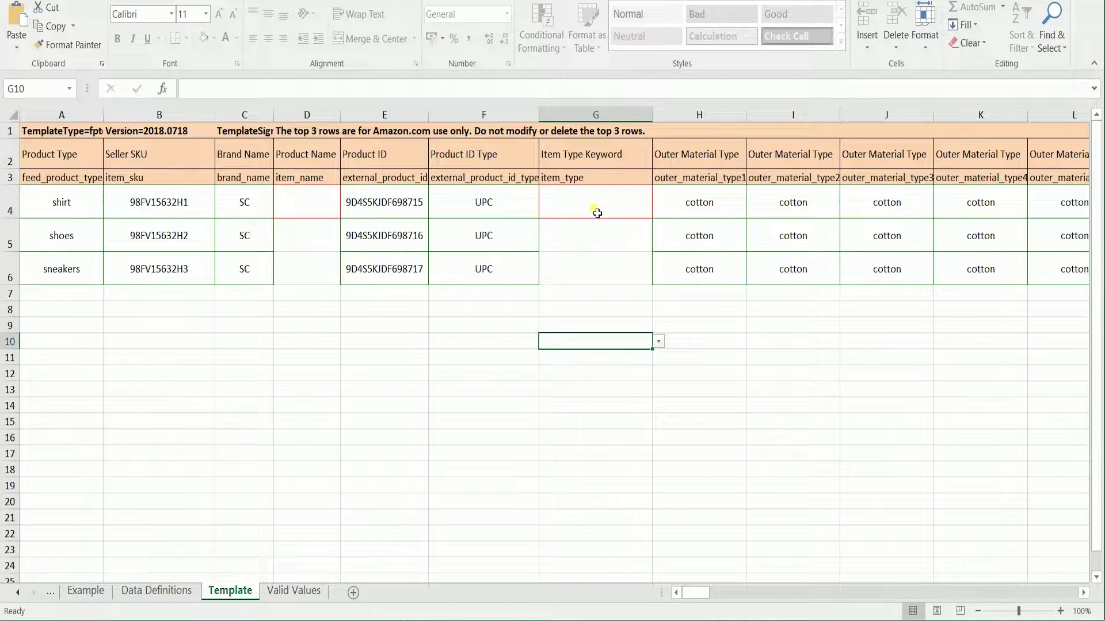
left_click(598, 213)
key("ctrl+v")
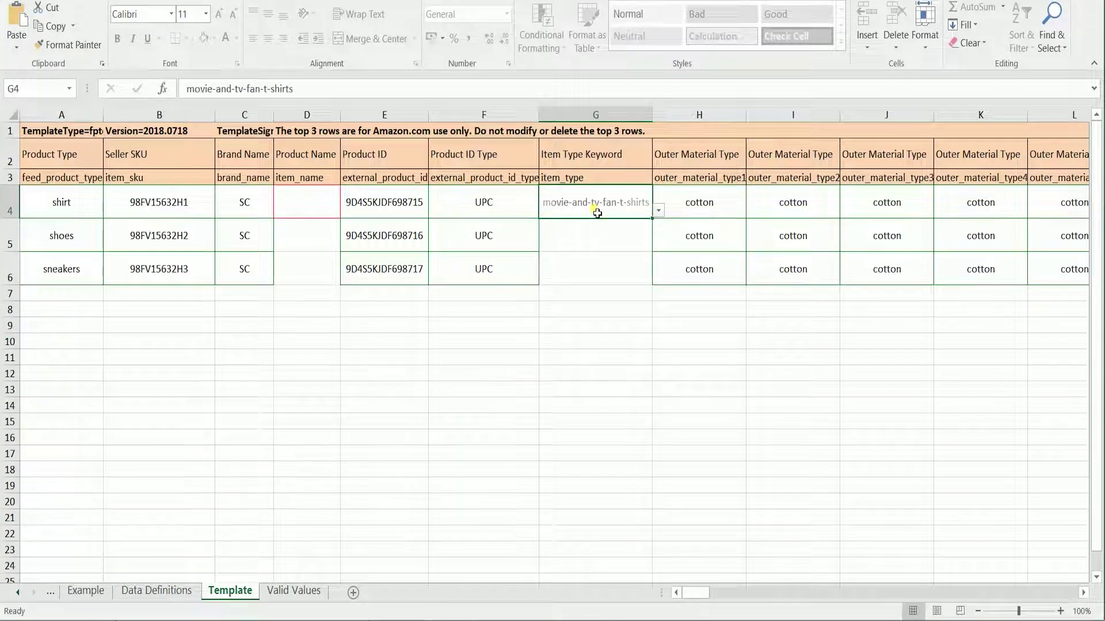
- Find 'oxford' in the guide and paste the oxfords-shoes keyword into the shoes row's G5
left_click(582, 247)
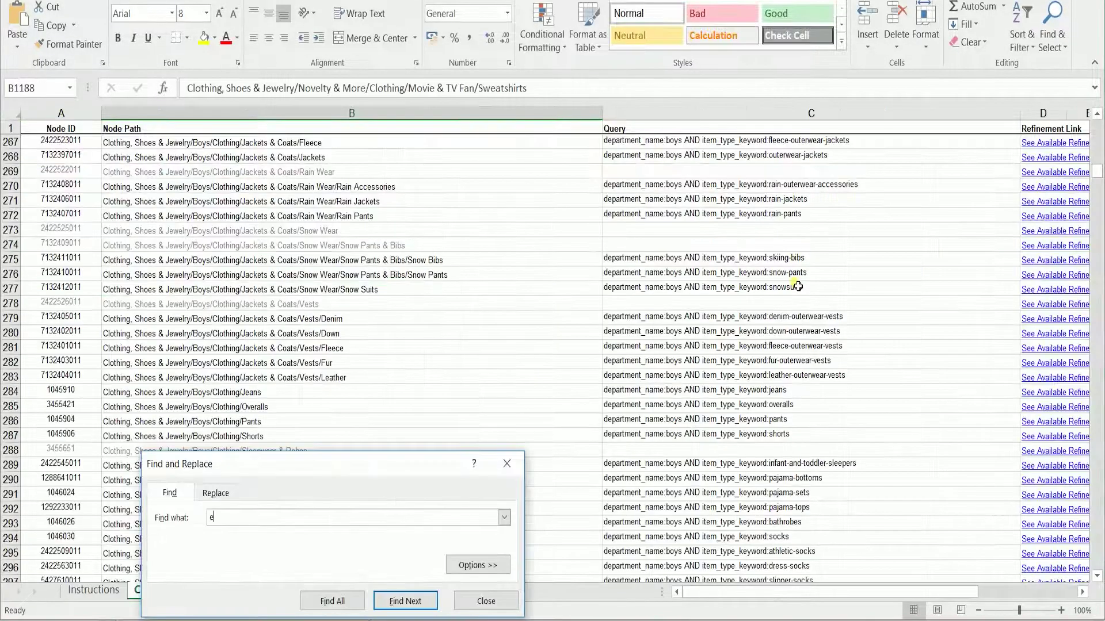
type("oxford")
key("Return")
left_click(506, 463)
key("Down")
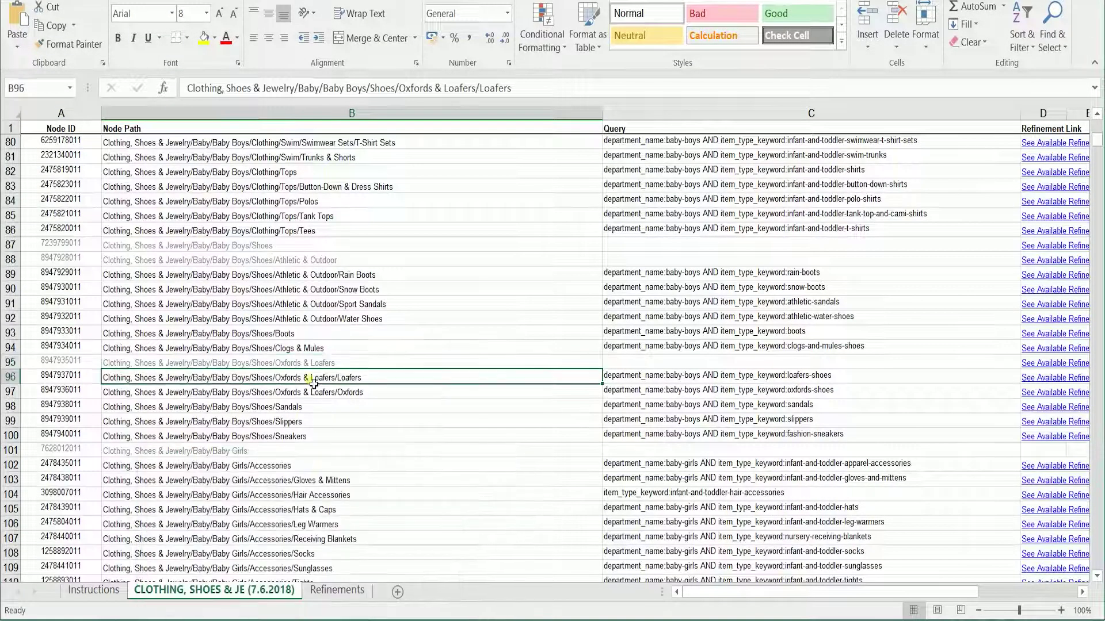
key("Down")
left_click(761, 391)
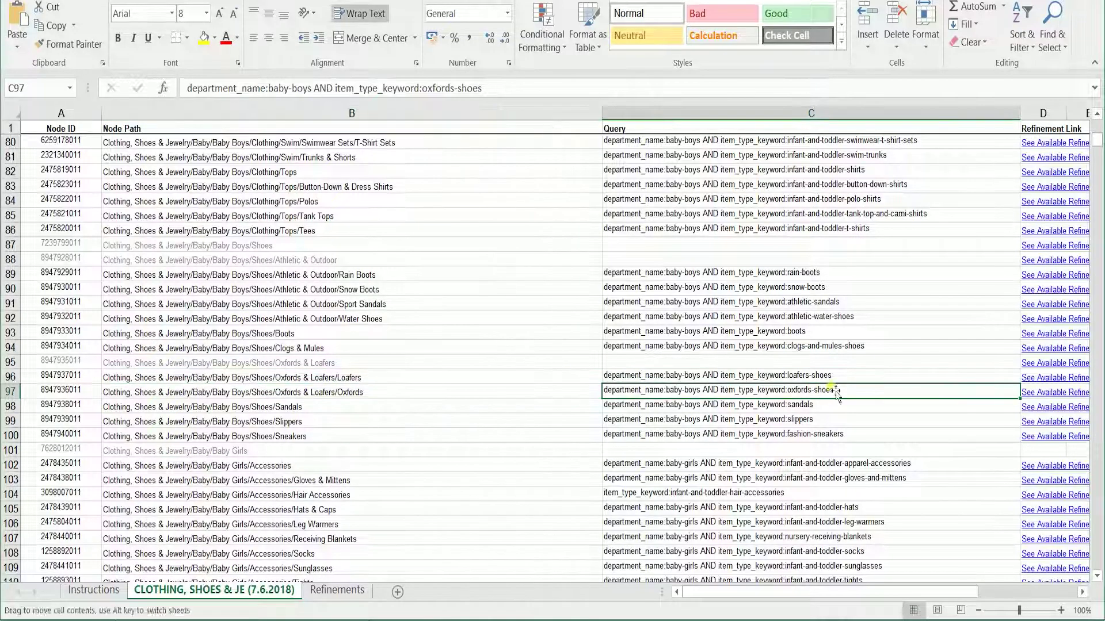
double_click(834, 393)
left_click_drag(834, 392, 788, 395)
key("ctrl+c")
key("Return")
key("alt+Tab")
key("ctrl+v")
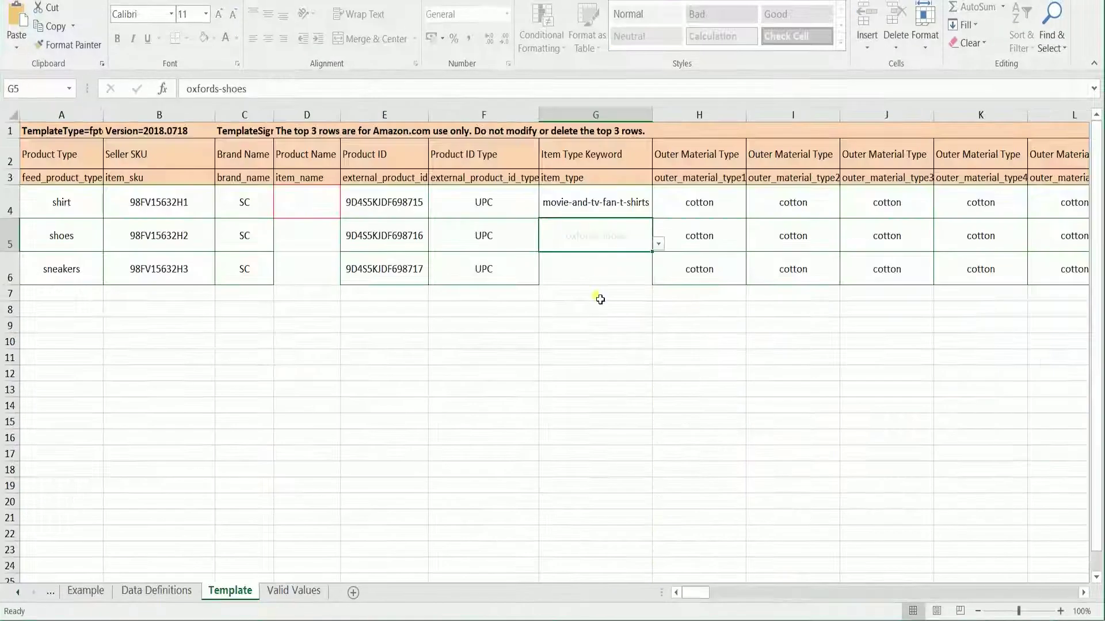
key("Return")
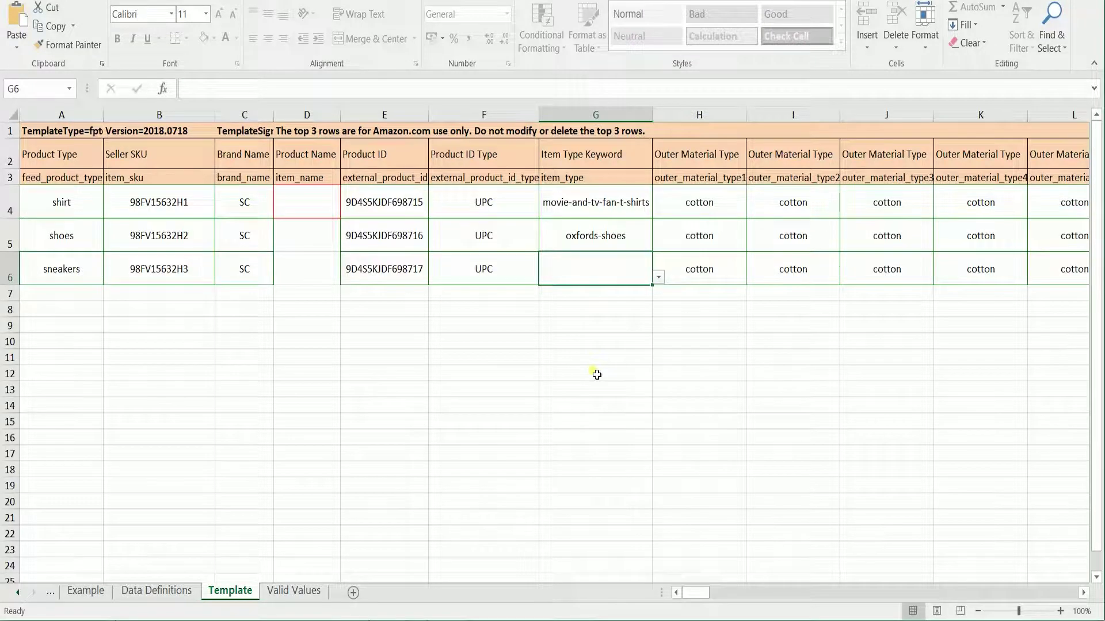
- Copy fashion-sneakers from the Baby Boys Sneakers query into the sneakers row's G6
key("alt+Tab")
left_click(394, 441)
double_click(880, 437)
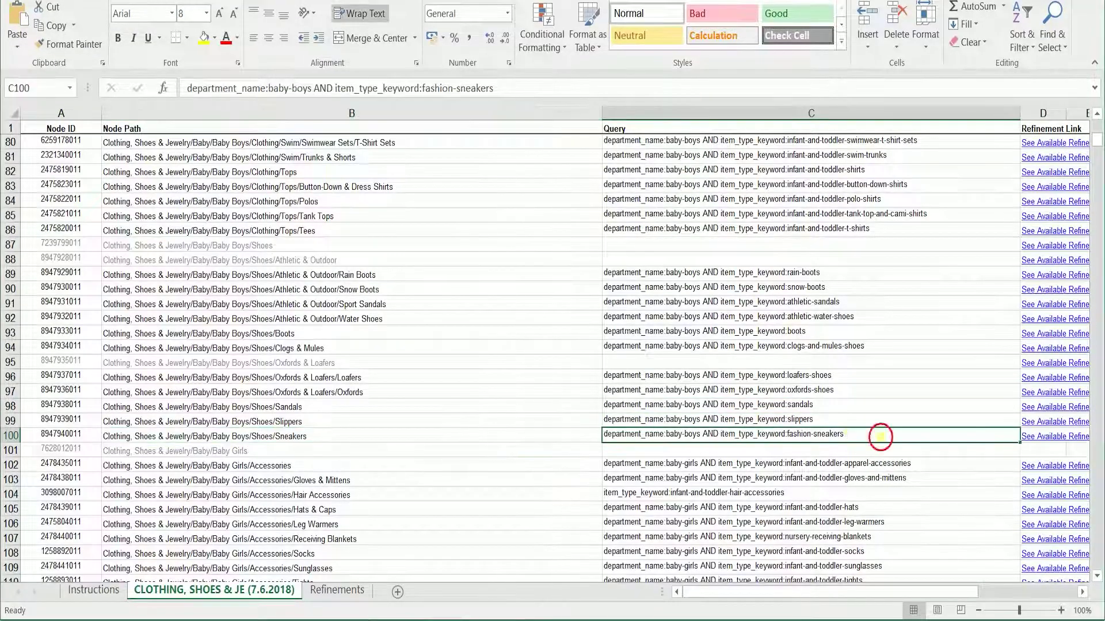
double_click(815, 447)
key("ctrl+c")
key("Return")
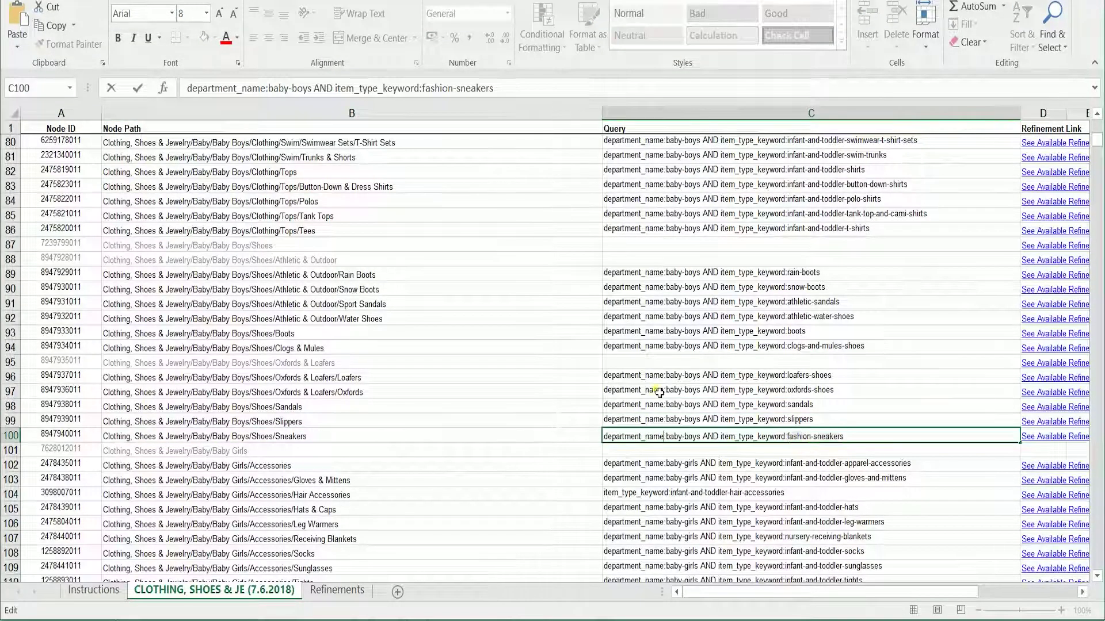
key("alt+Tab")
key("ctrl+v")
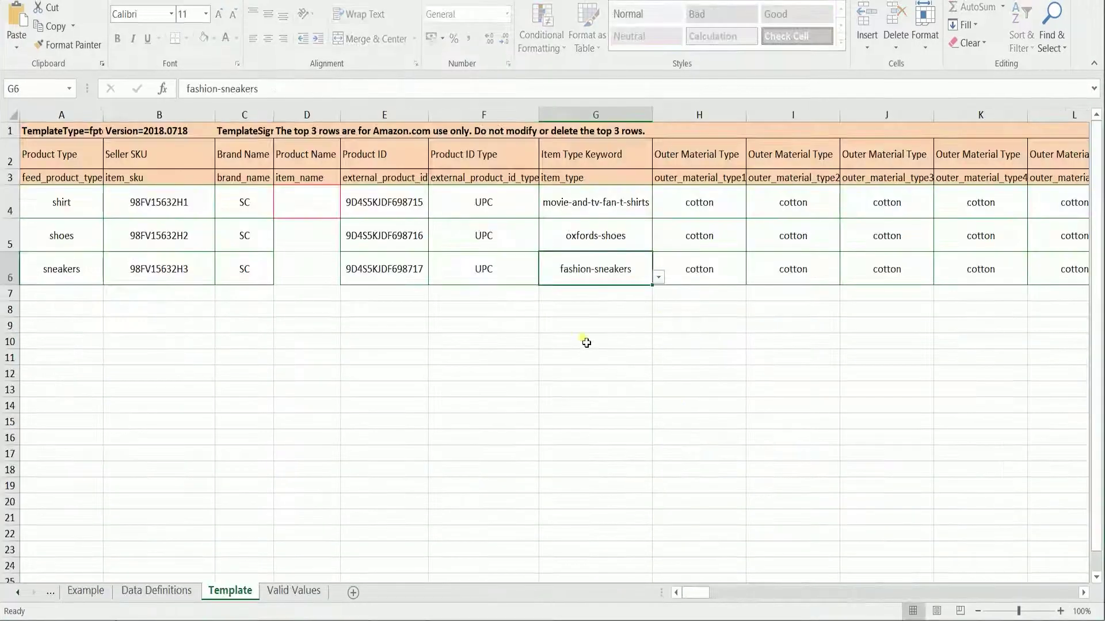
left_click(580, 313)
- Follow the Oxfords See Available Refinements link in D97, then open Seller's Choice's How To page
key("alt+Tab")
left_click(713, 392)
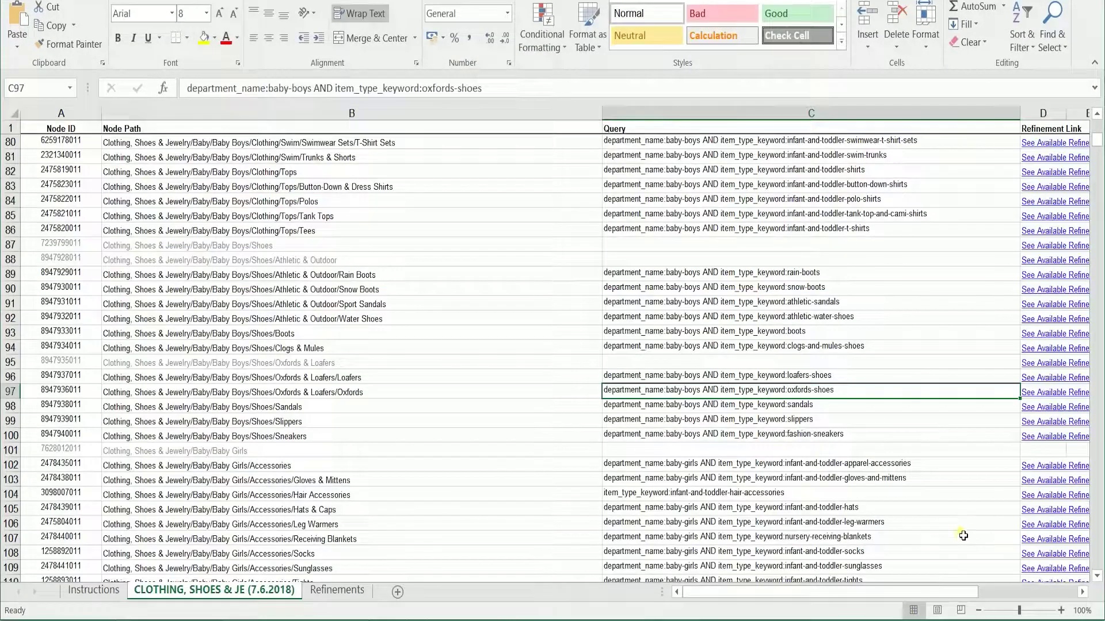
left_click_drag(879, 594, 918, 598)
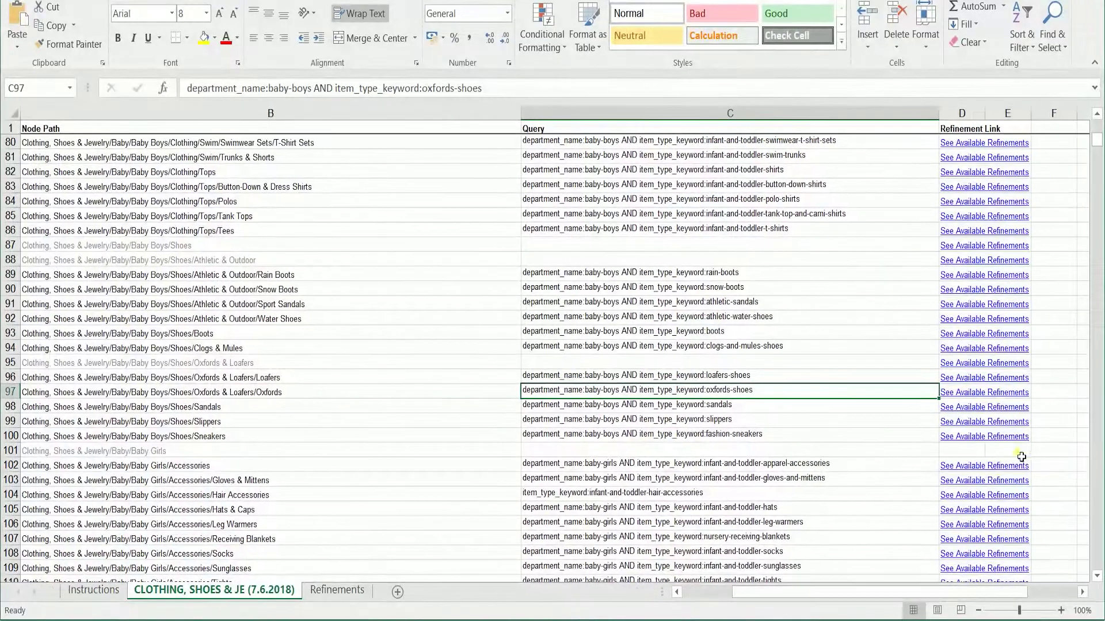
left_click(984, 392)
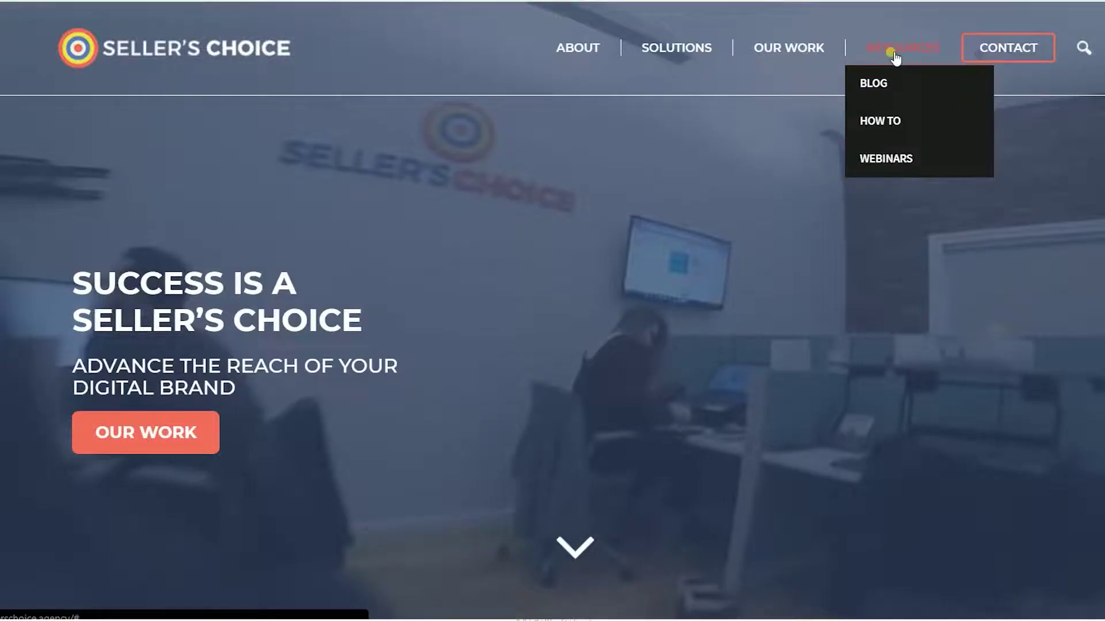
left_click(855, 118)
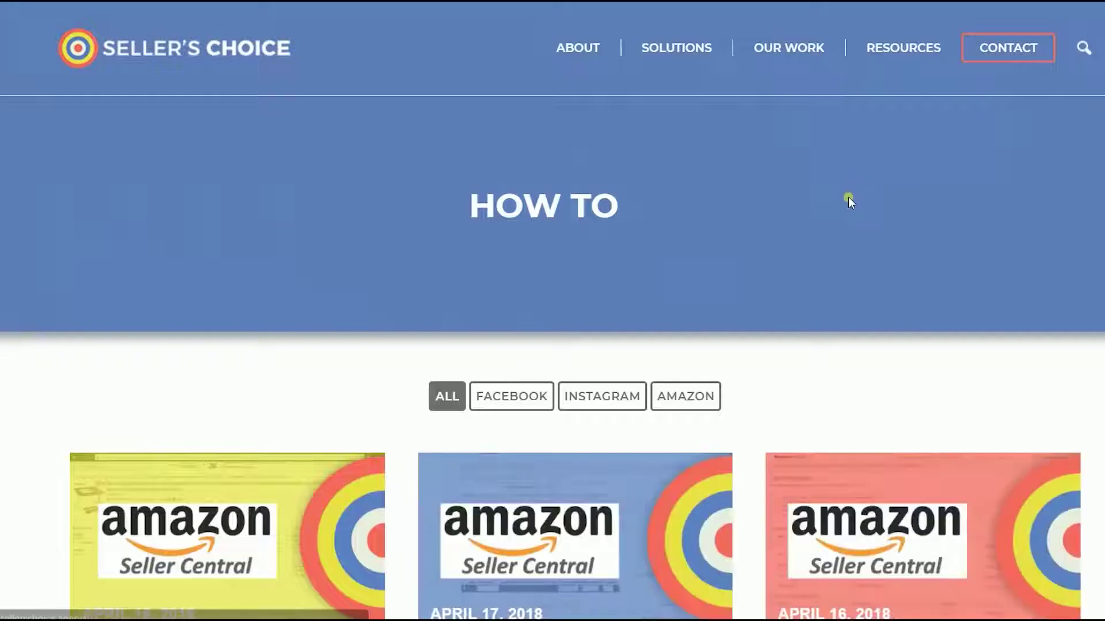
- Look at Seller's Choice Webinars from the Resources menu, then go to the Blog page
scroll(847, 197, "down", 7)
scroll(920, 115, "up", 7)
mouse_move(903, 49)
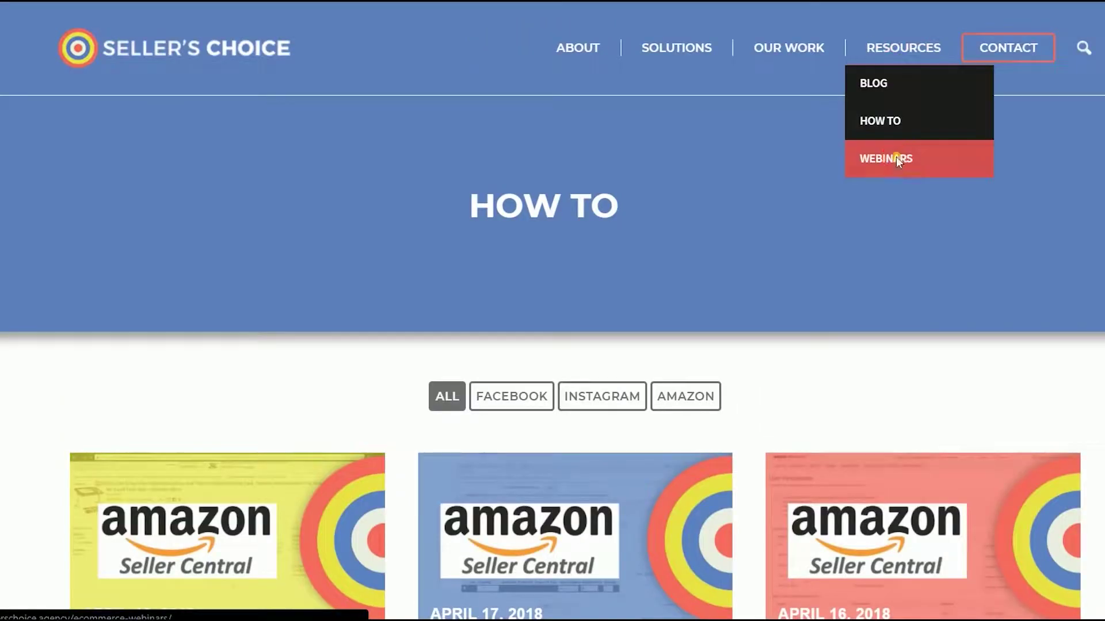
left_click(897, 158)
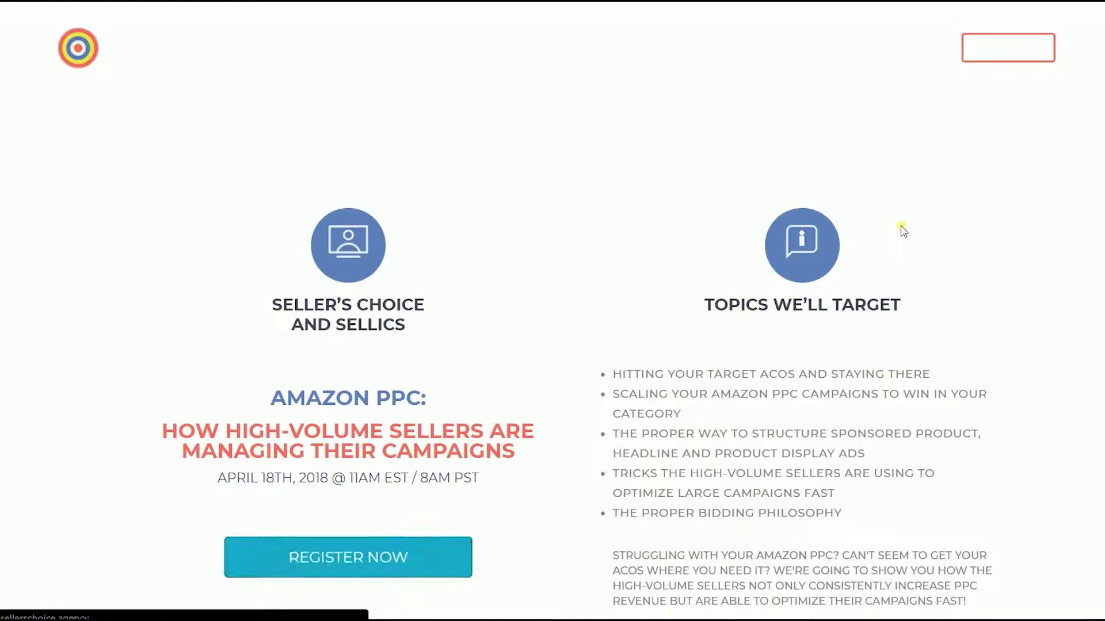
scroll(902, 230, "down", 6)
scroll(805, 225, "up", 7)
key("alt+Left")
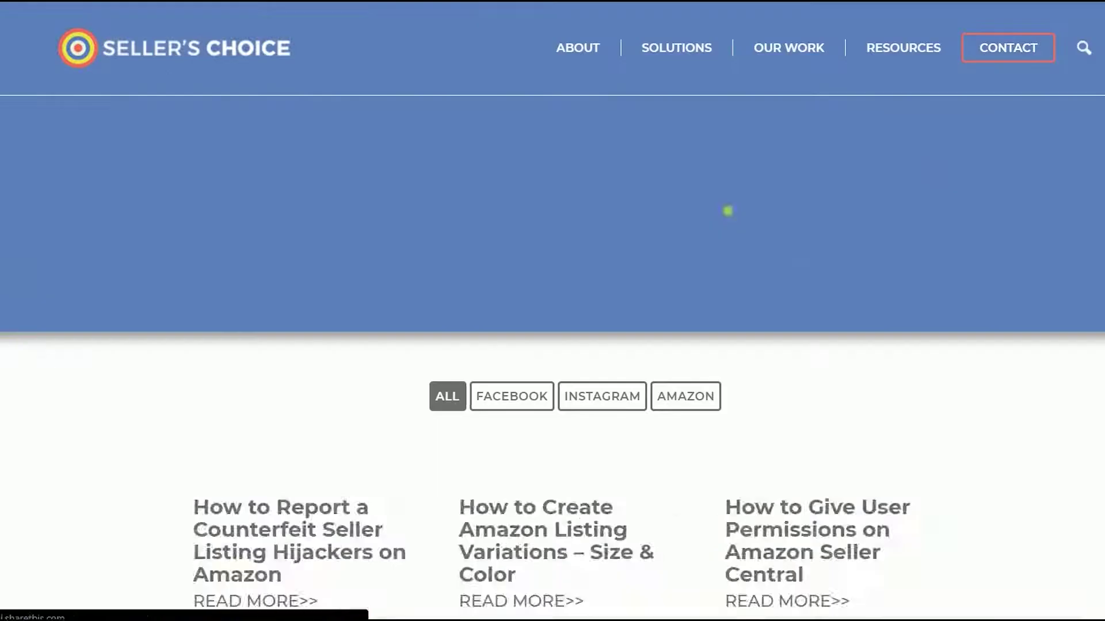
mouse_move(893, 57)
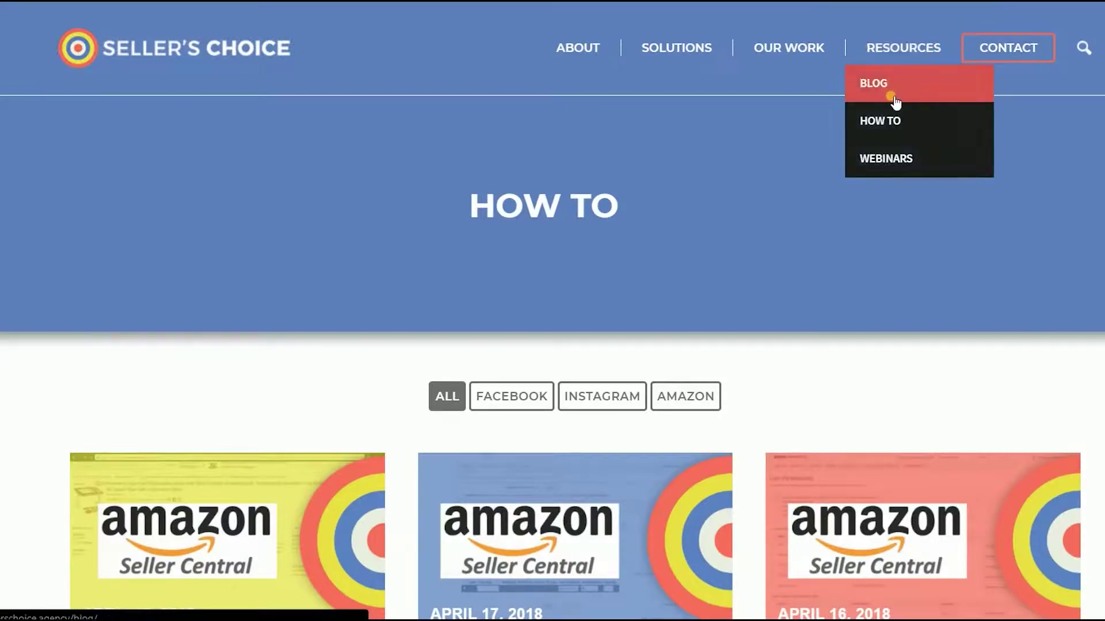
left_click(895, 102)
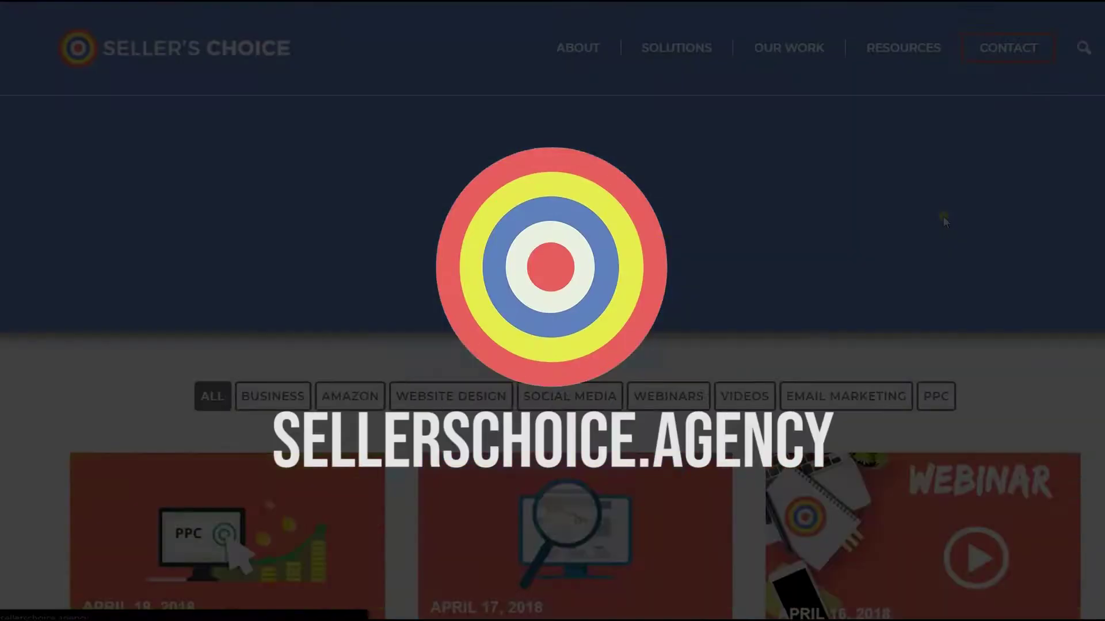
scroll(943, 219, "down", 14)
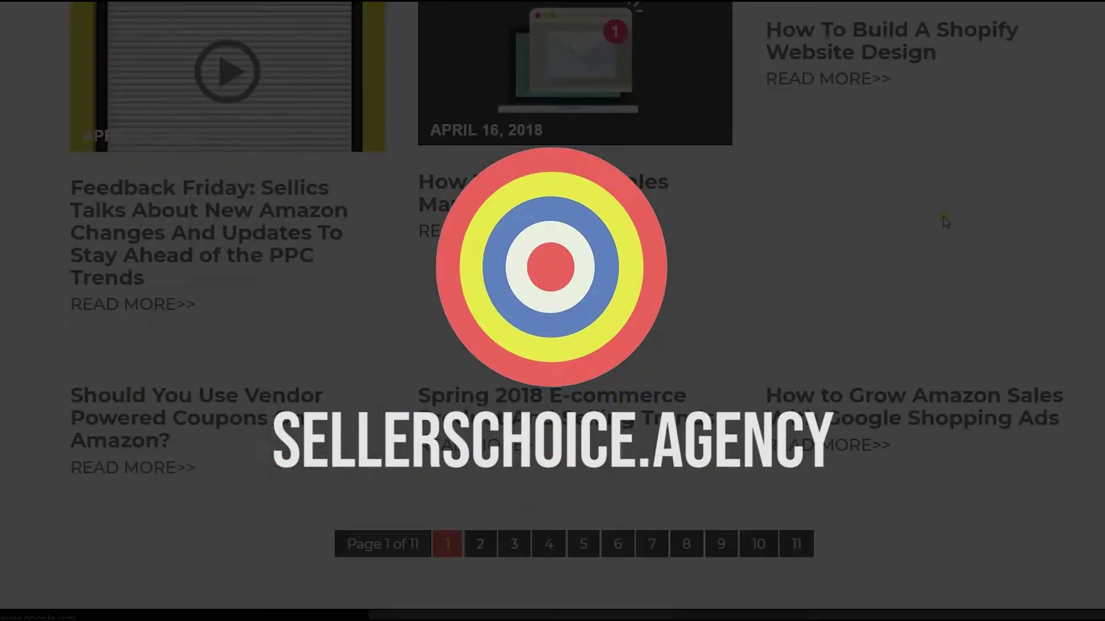
scroll(945, 222, "up", 15)
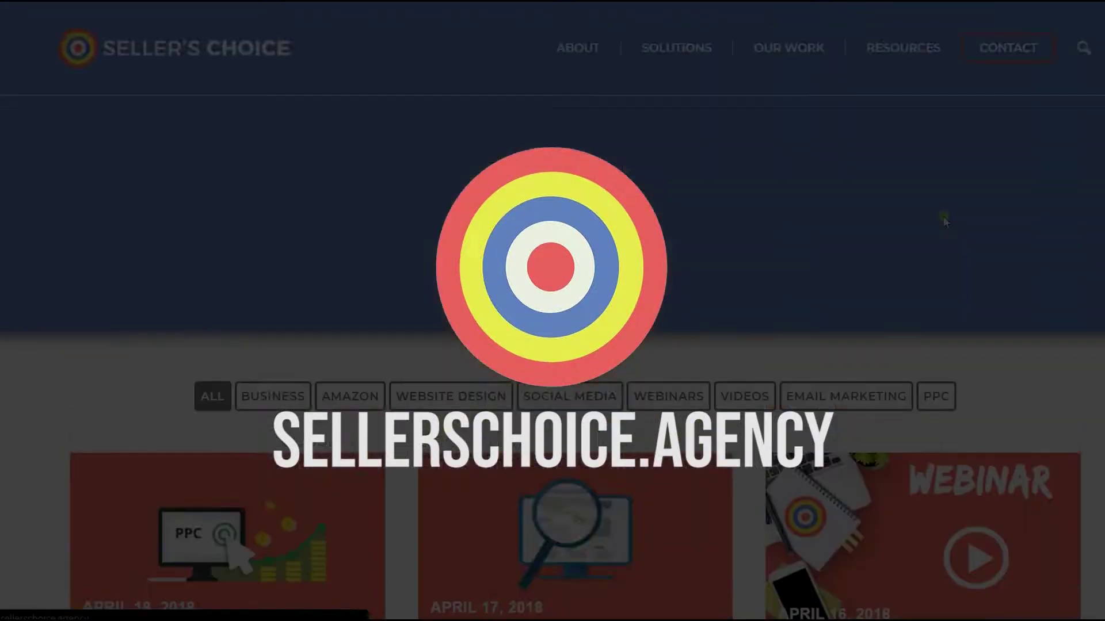